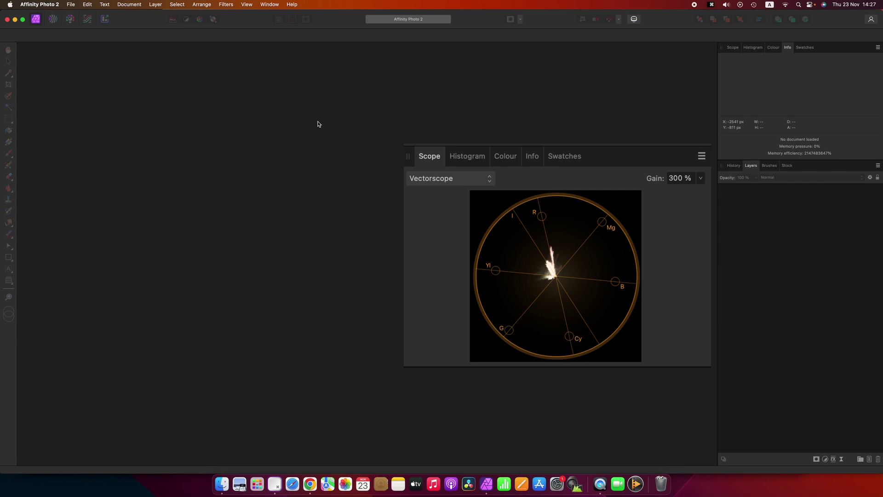
Step: Create a new 2560 × 1440 document and pick red (FF0500) as the drawing colour
click(71, 5)
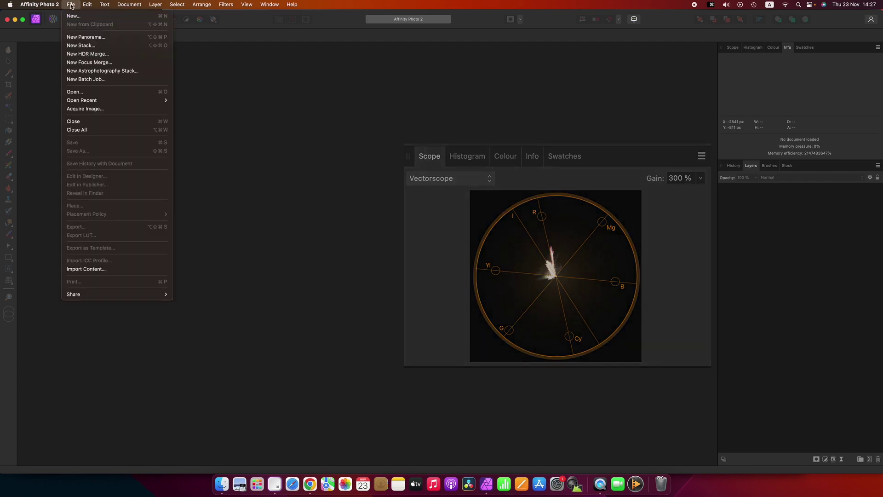
click(74, 16)
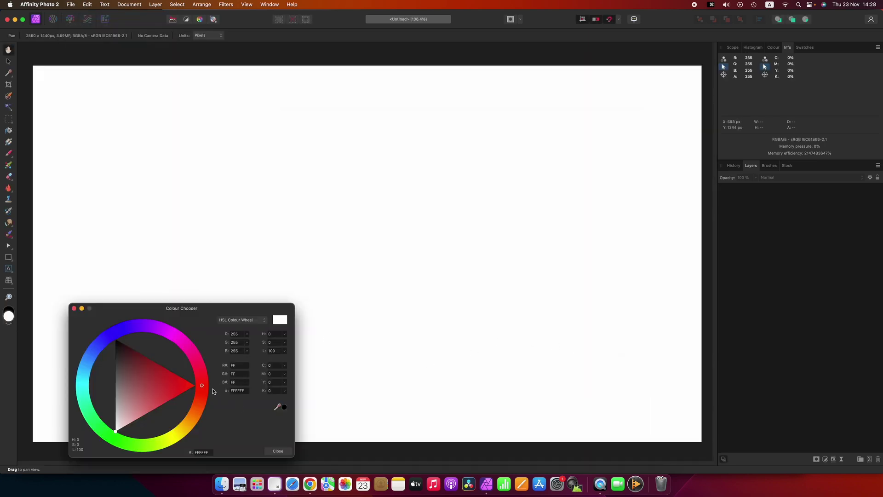
click(203, 388)
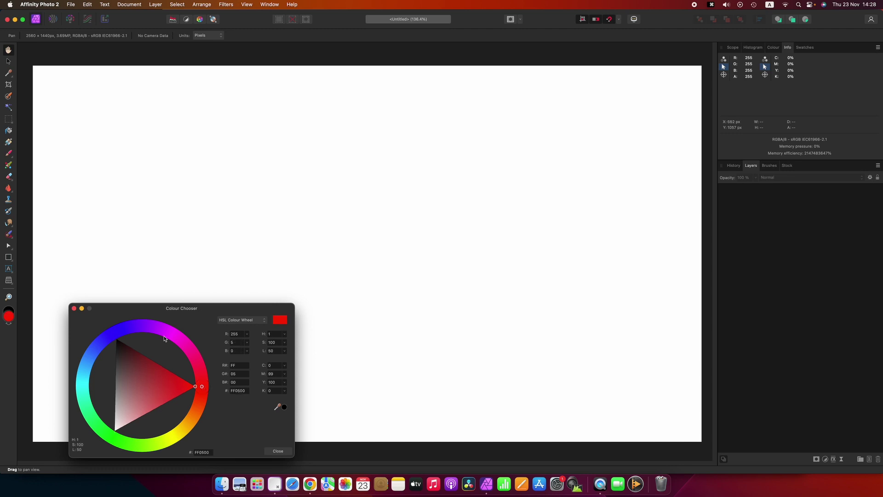
Step: Draw a red rectangle on the left side of the page with the Intensity Waveform scope showing
click(9, 257)
drag(82, 197, 200, 271)
key(Escape)
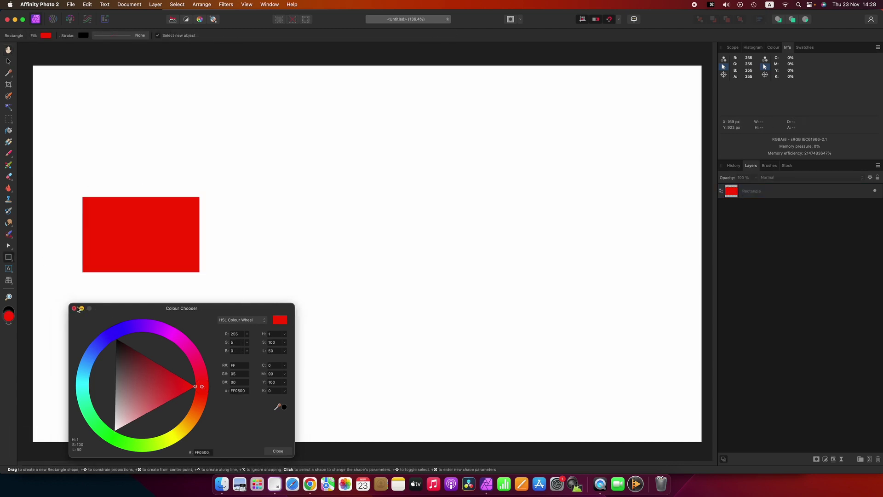
click(74, 309)
click(736, 47)
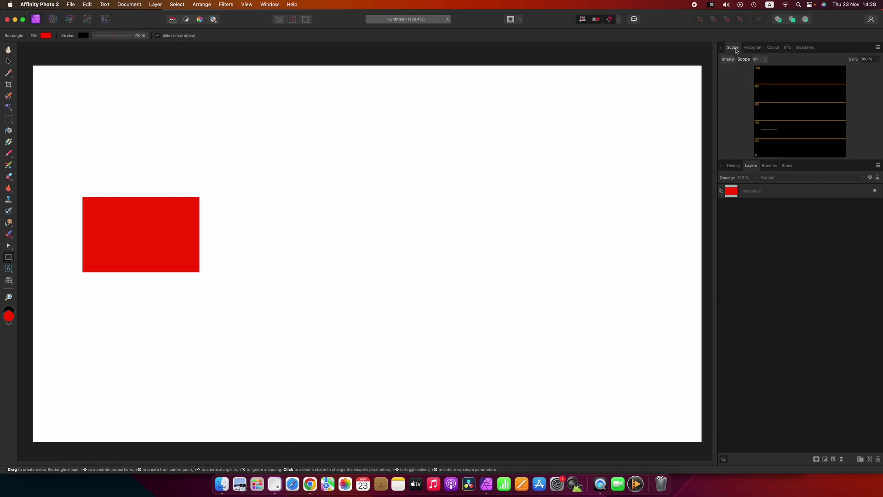
Step: Show the Scope panel and switch it to the Vectorscope at 300% gain
click(269, 5)
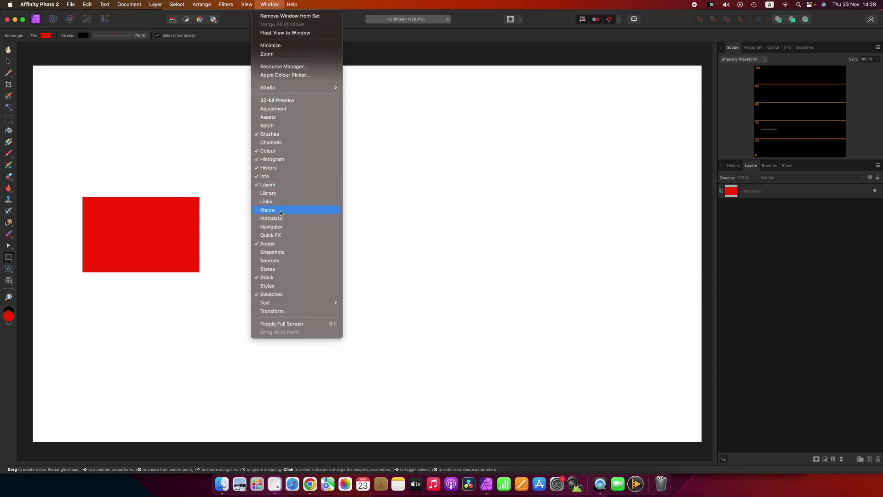
click(276, 245)
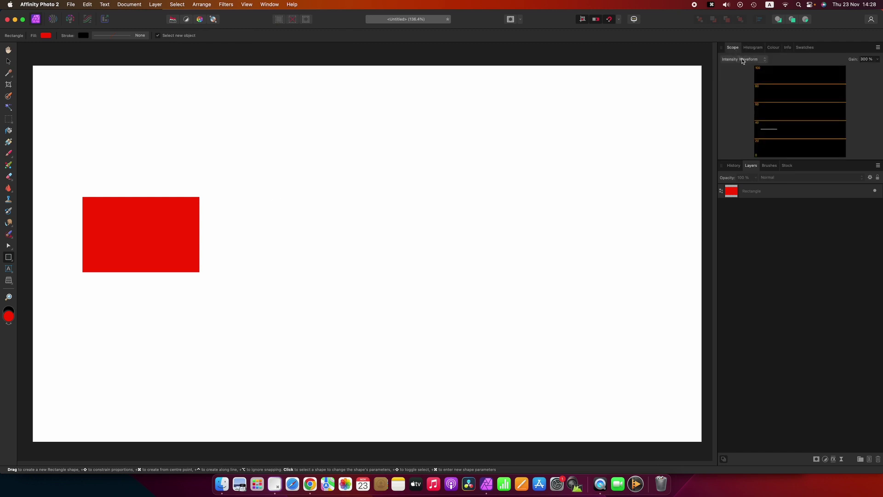
click(743, 59)
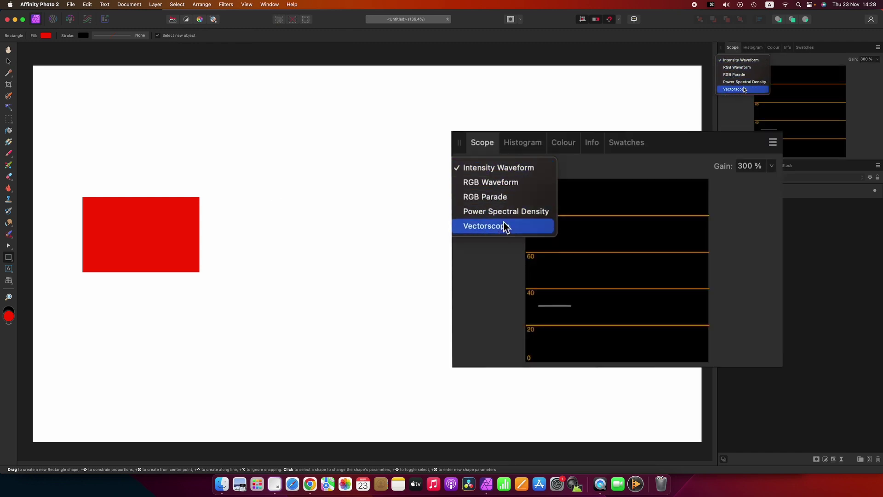
click(744, 90)
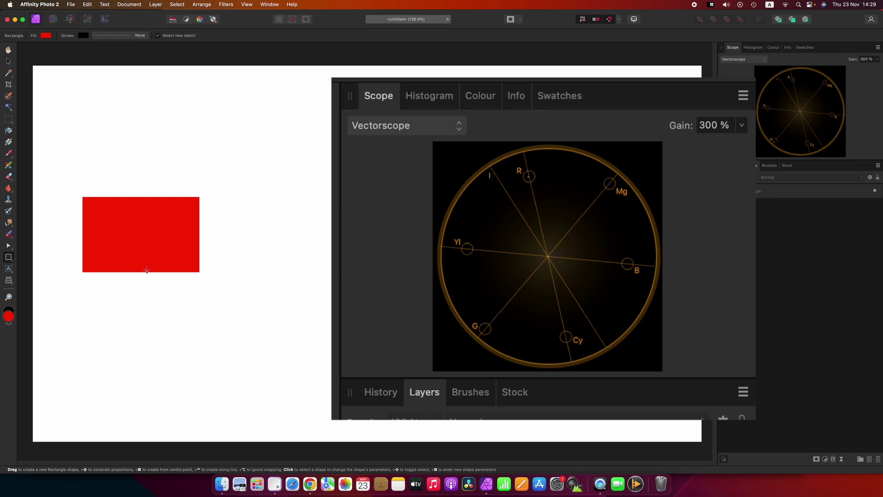
Step: Select the rectangle and try cyan and dark red fills, checking them on the vectorscope
click(773, 48)
click(183, 231)
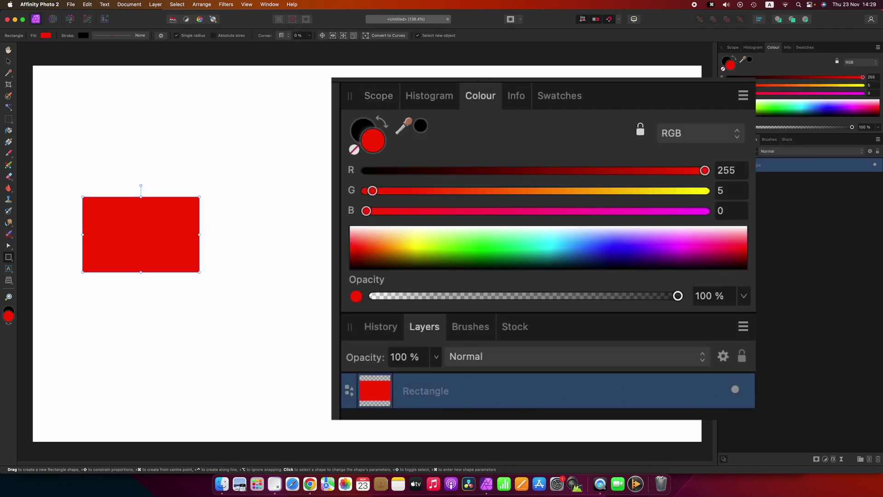
drag(748, 107, 805, 110)
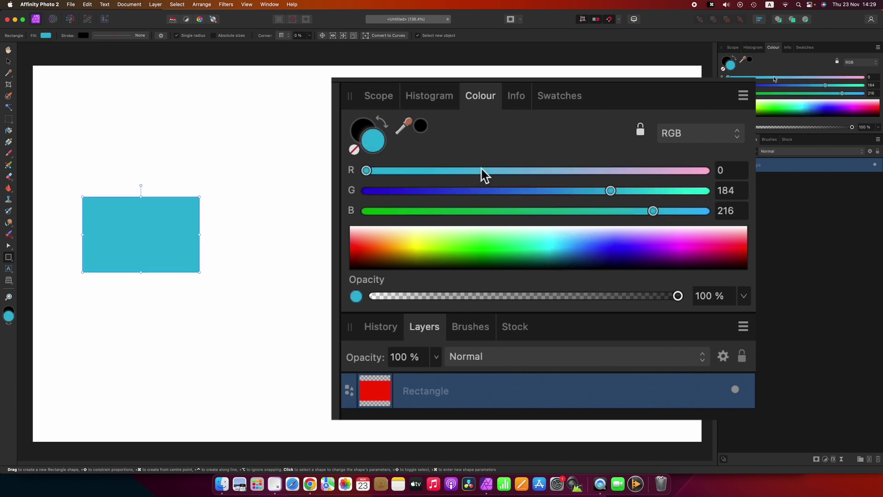
click(734, 48)
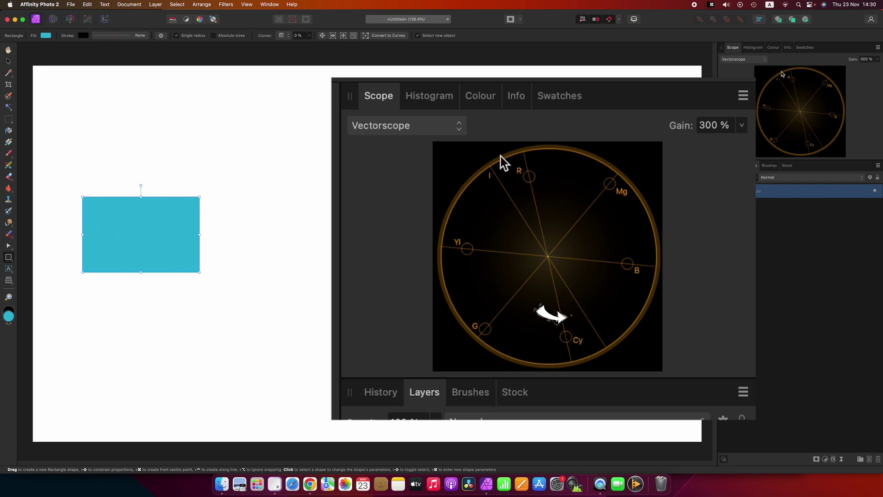
click(773, 48)
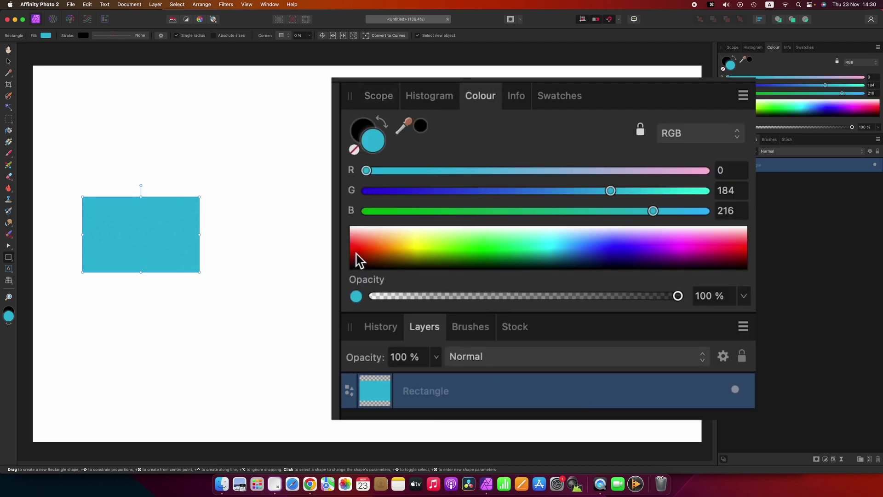
click(724, 111)
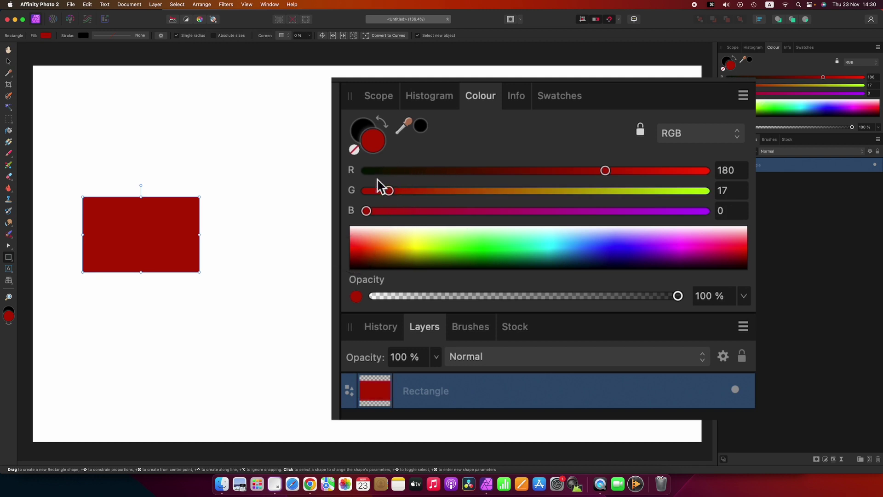
Step: Raise red to 255, try orange-red, then remove green for pure red R 255 G 0 B 0
drag(823, 77, 880, 80)
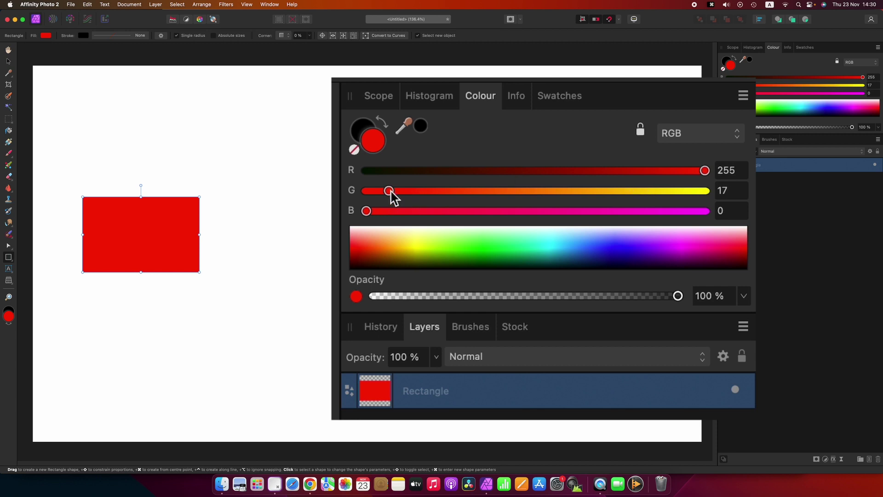
drag(391, 194, 484, 200)
click(374, 99)
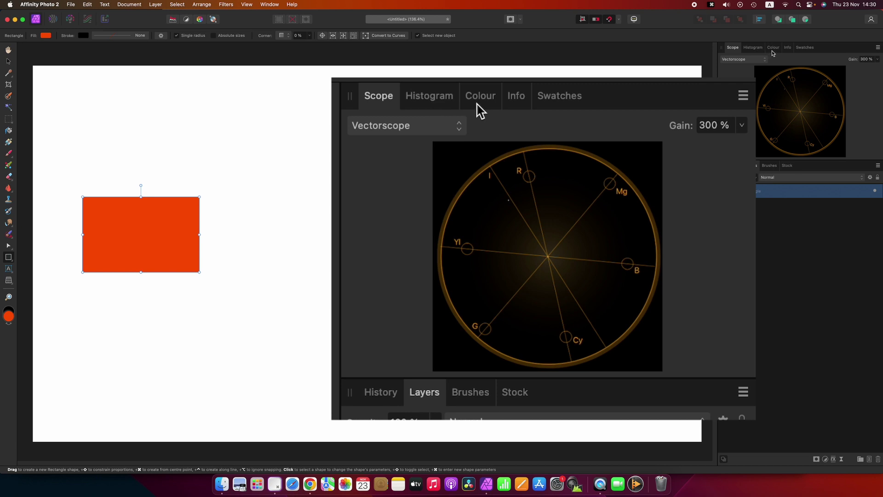
click(773, 49)
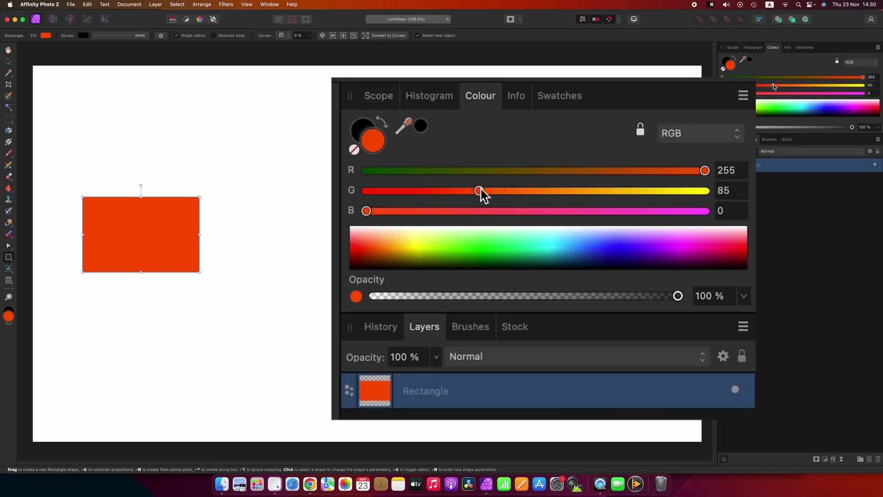
drag(774, 85, 716, 85)
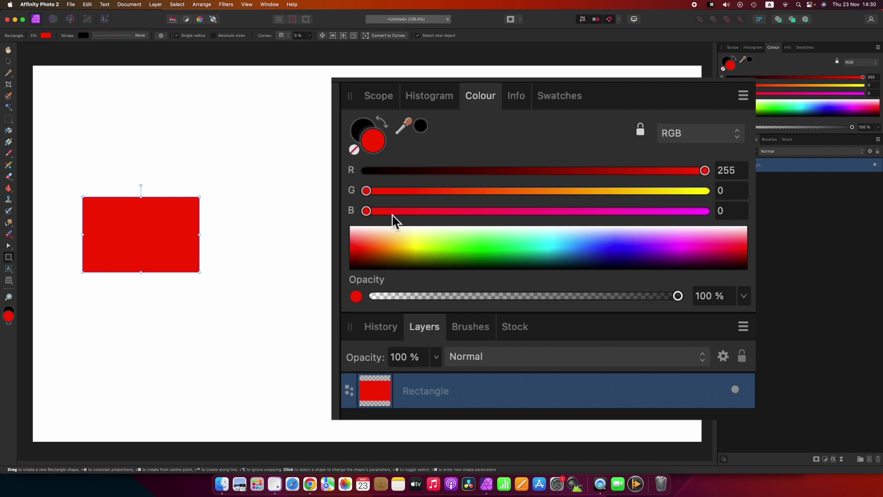
click(733, 48)
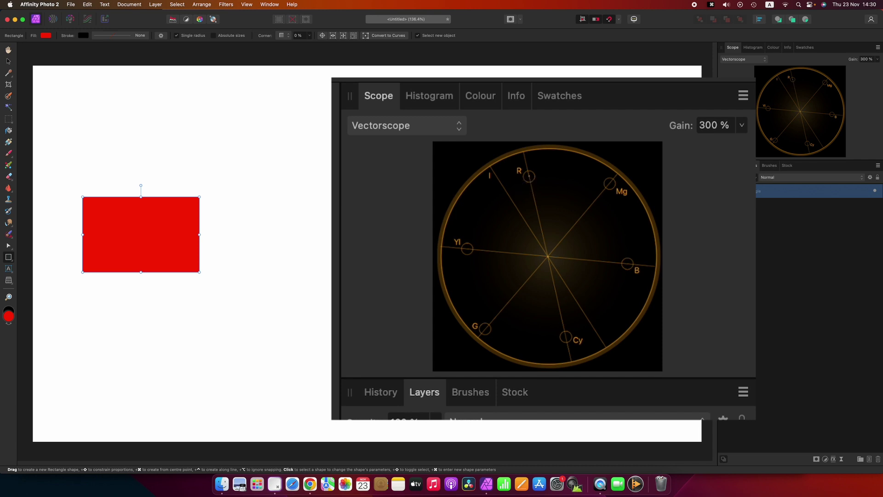
Step: Pick blue and draw a second rectangle to the right of the red one
key(super+d)
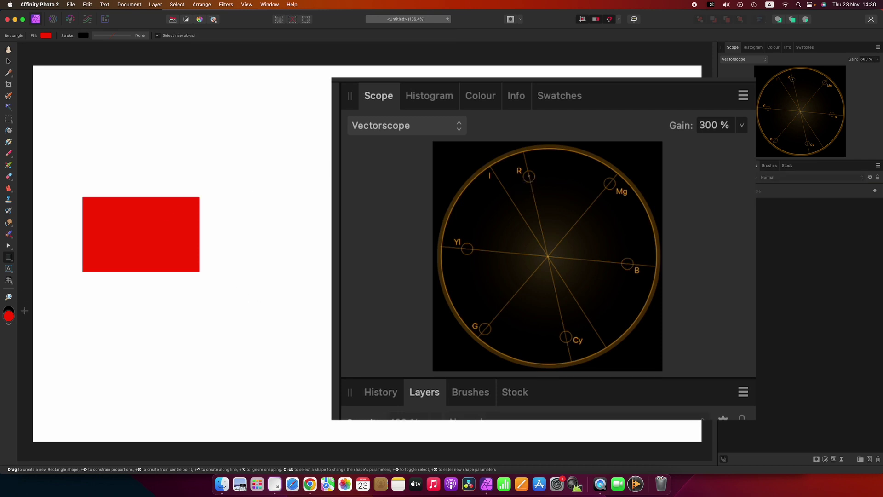
double_click(14, 316)
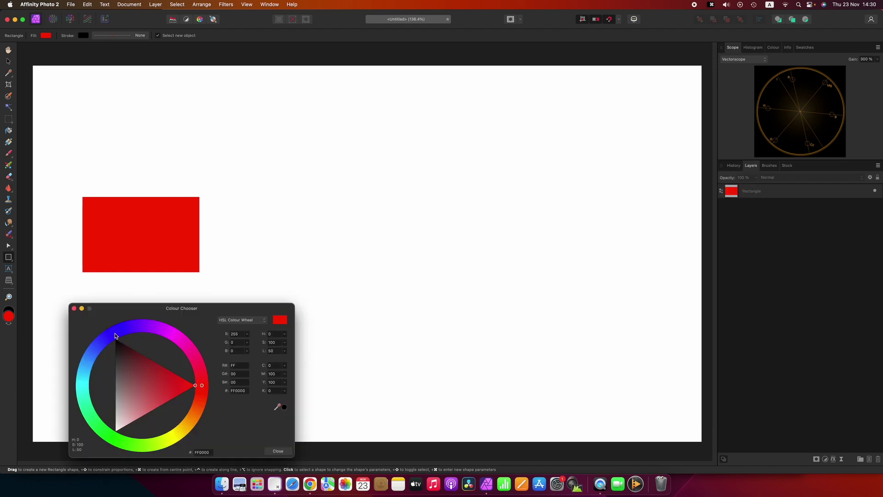
drag(115, 336, 125, 330)
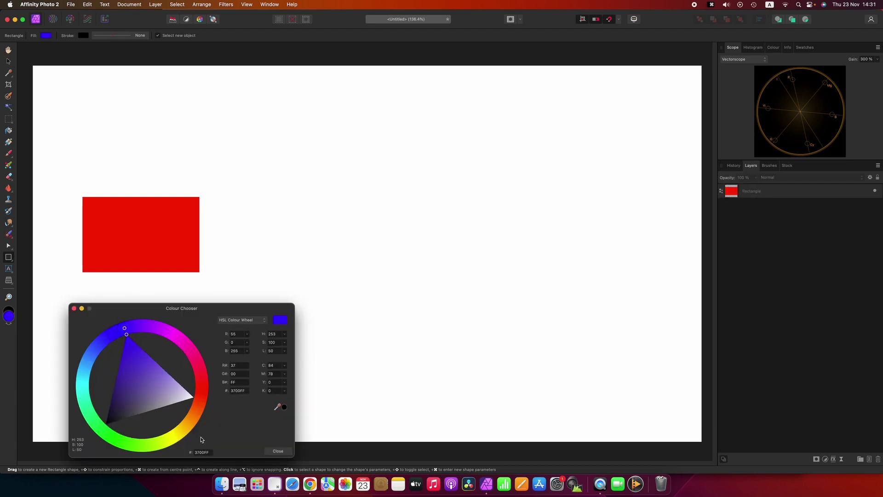
click(278, 452)
drag(211, 197, 311, 279)
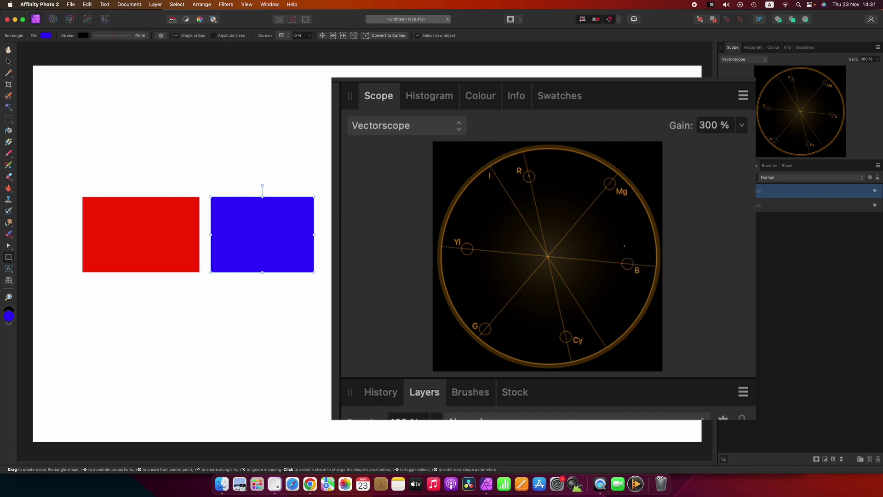
Step: Set its red value to 0 for pure blue R 0 G 0 B 255 and check the vectorscope
click(771, 48)
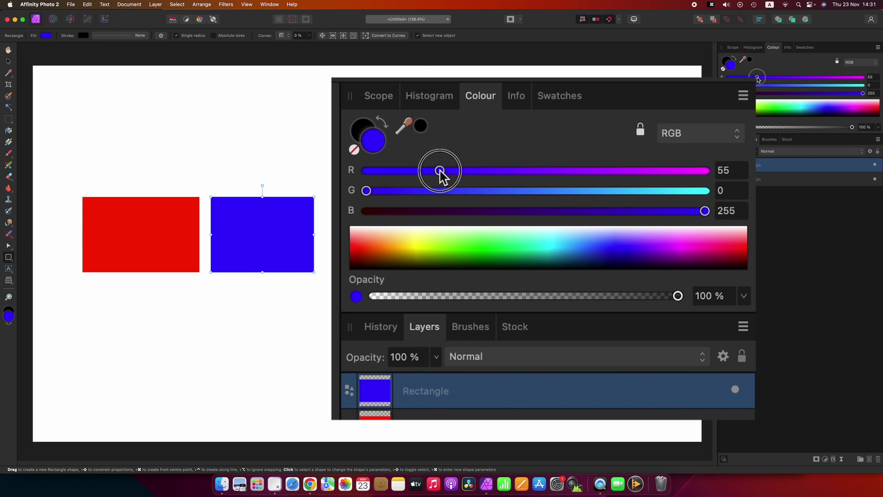
drag(758, 79, 729, 80)
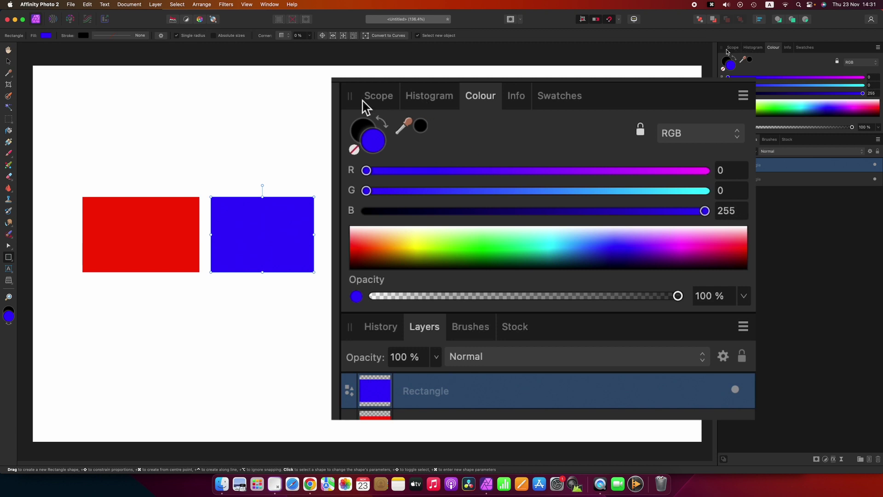
click(732, 48)
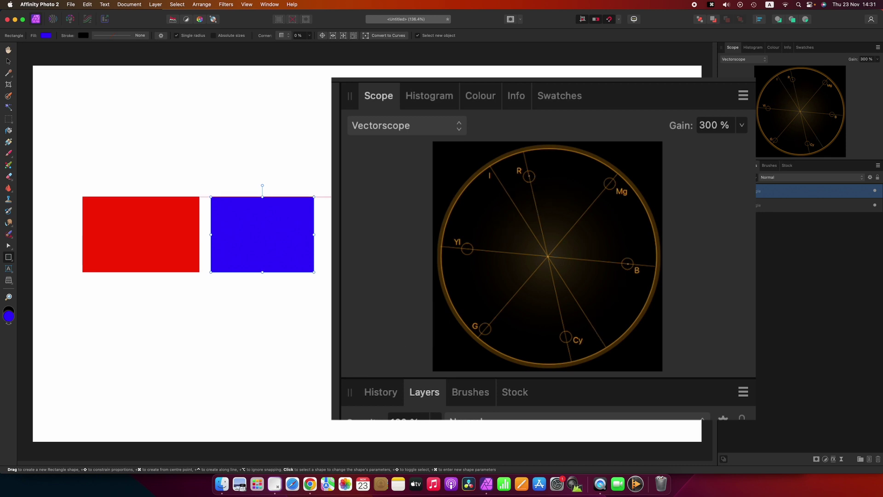
Step: Add an HSL adjustment to the red rectangle and shift its hue 120° to blue
click(162, 222)
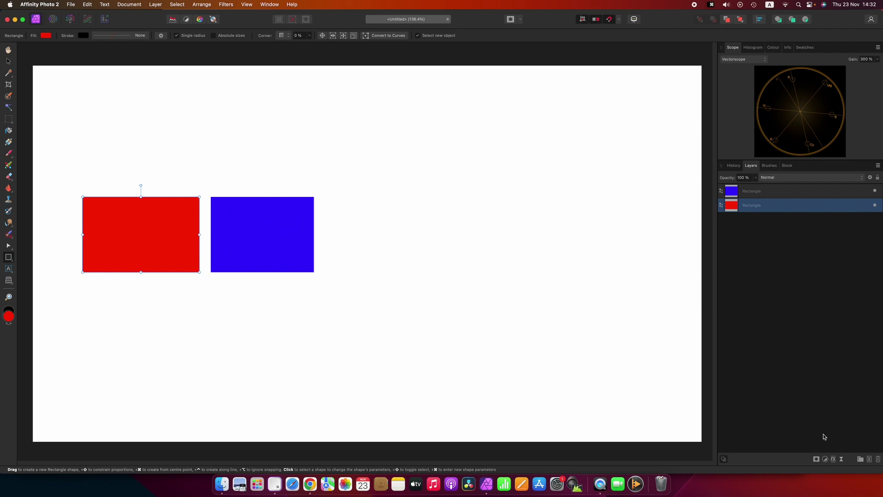
click(825, 459)
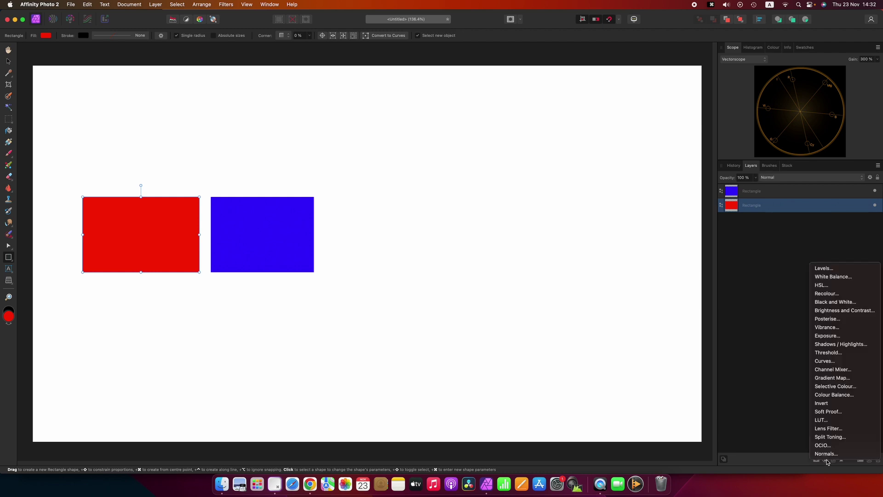
click(822, 286)
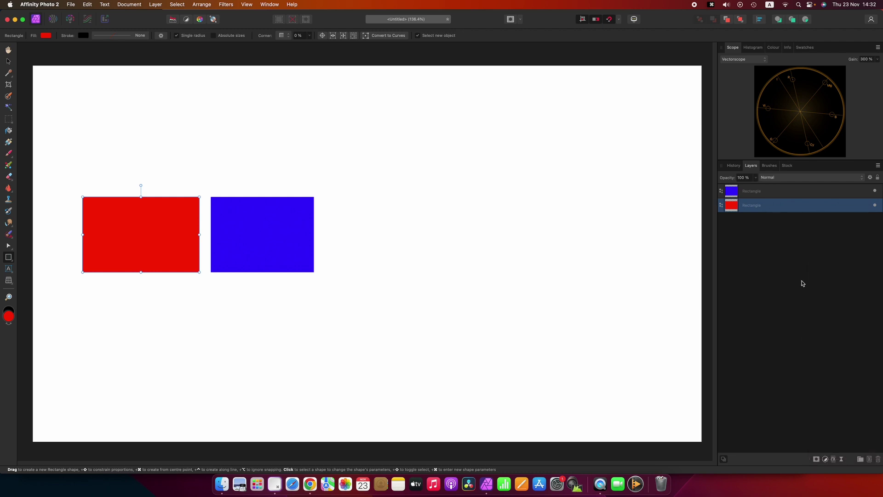
drag(634, 286, 571, 205)
drag(559, 323, 537, 326)
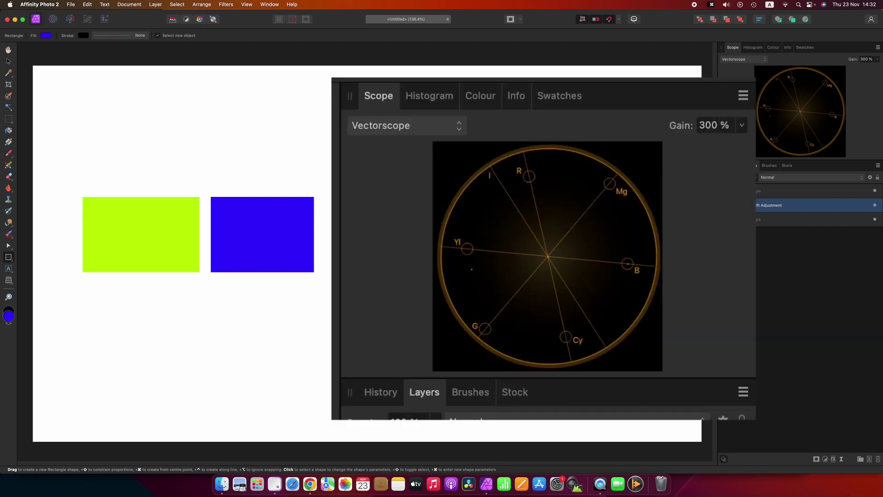
drag(537, 326, 594, 330)
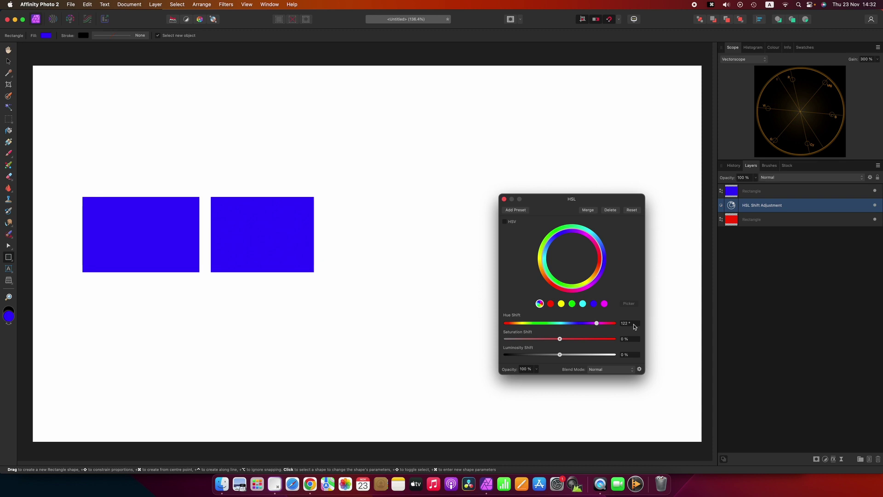
Step: Drag the right blue rectangle against the left one
scroll(634, 324, up, 13)
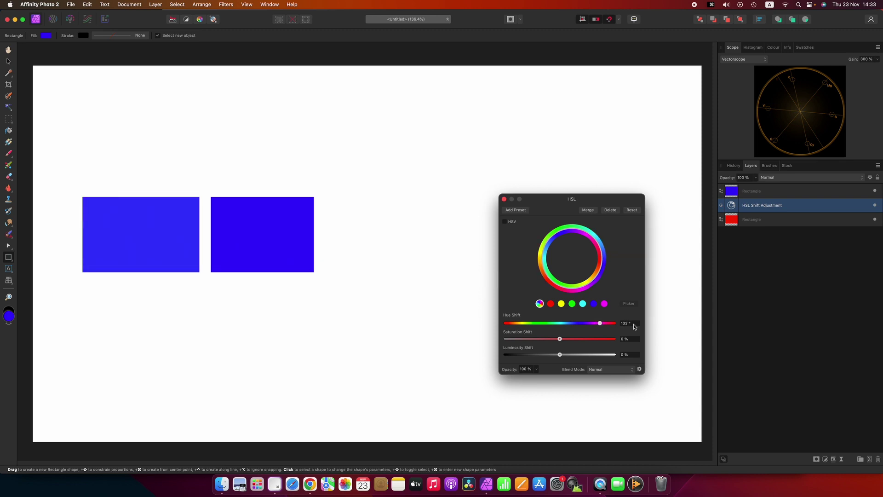
scroll(633, 324, up, 6)
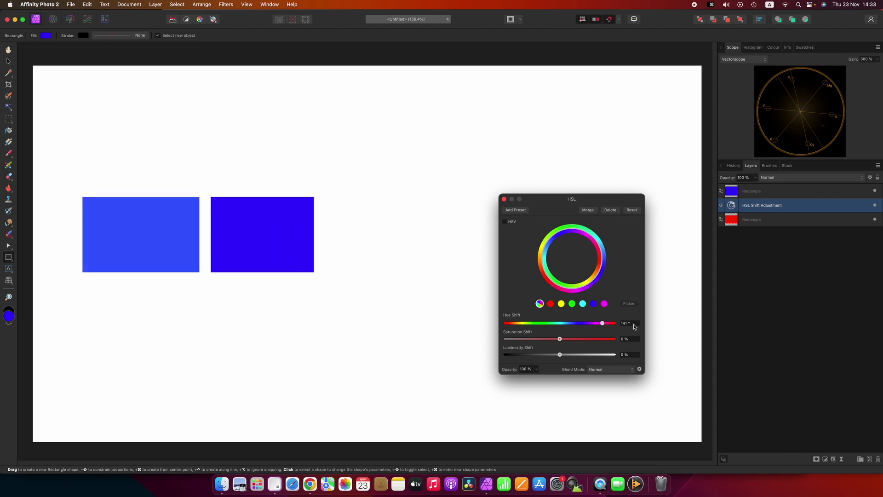
scroll(633, 324, down, 12)
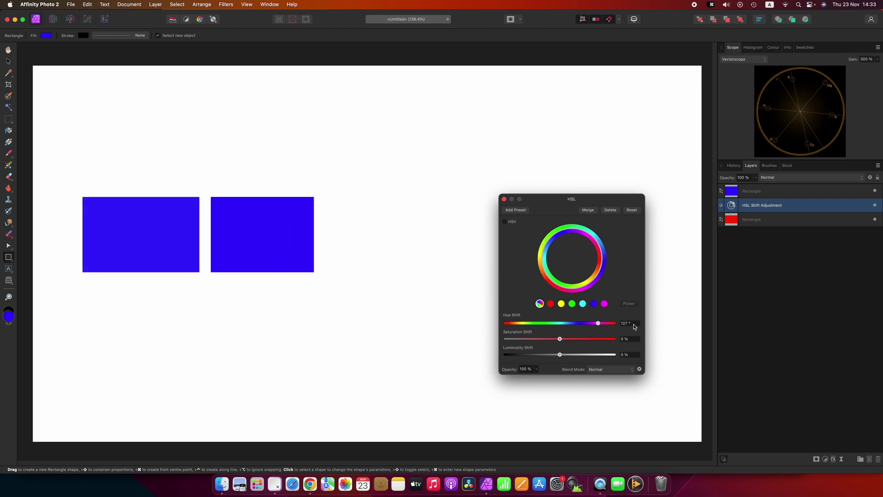
scroll(634, 324, down, 2)
scroll(633, 324, down, 3)
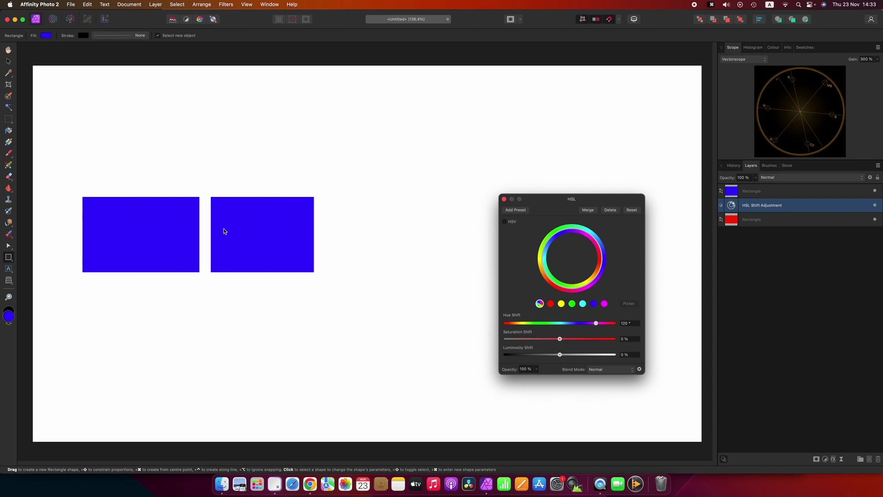
drag(262, 236, 244, 239)
Step: Clear the selection and browse the Stock panel's 'skin' search results
key(v)
click(271, 327)
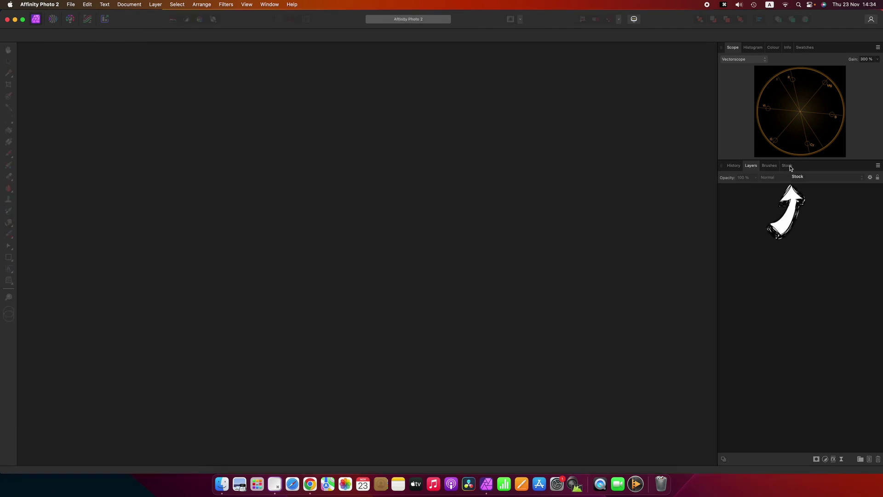
click(789, 166)
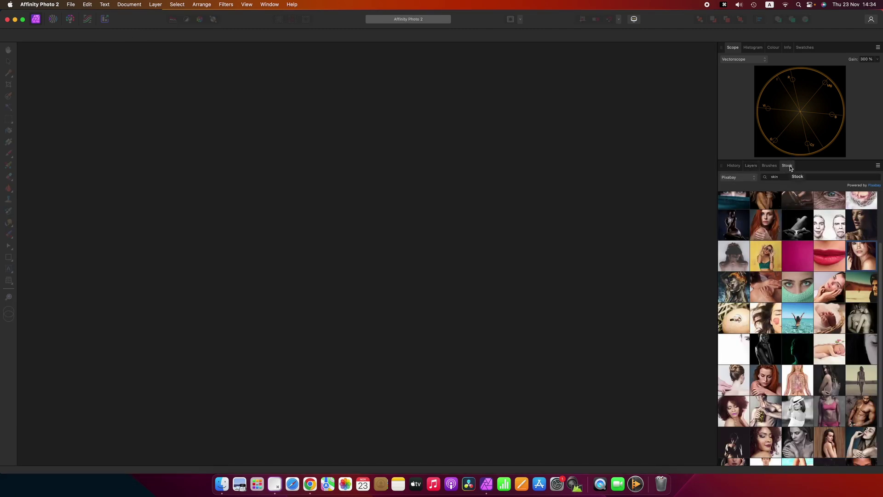
click(784, 179)
scroll(827, 291, up, 3)
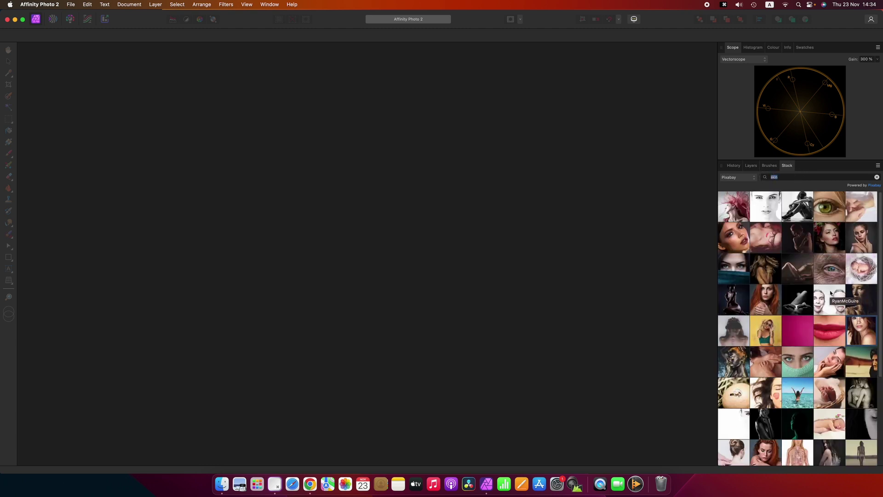
scroll(835, 295, down, 2)
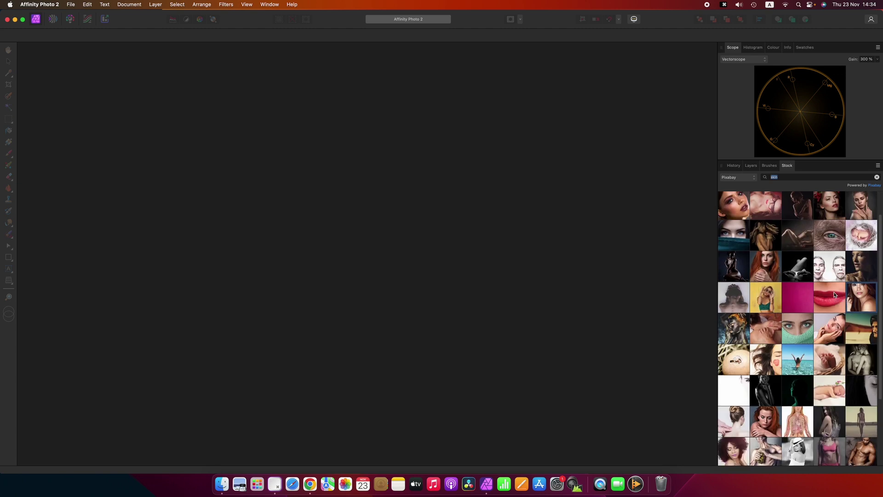
scroll(835, 293, down, 5)
scroll(834, 311, up, 2)
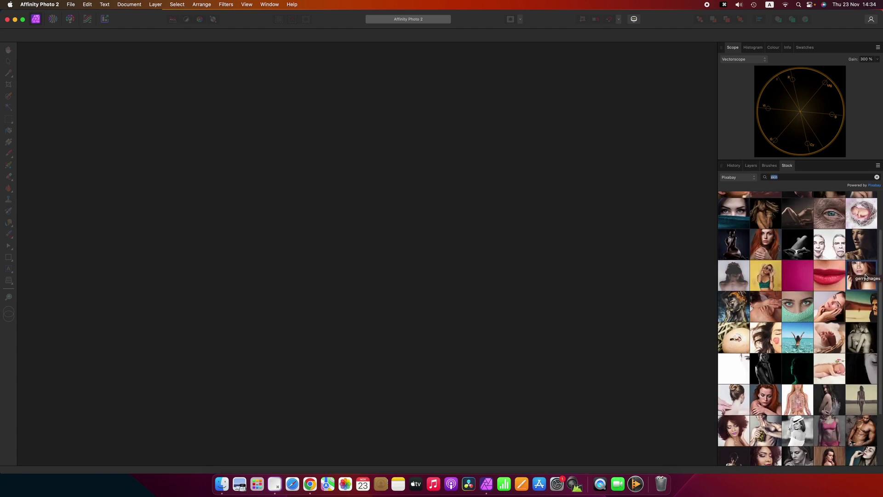
Step: Open a stock portrait as a new document, duplicate its Background layer and hide the original
drag(866, 277, 399, 248)
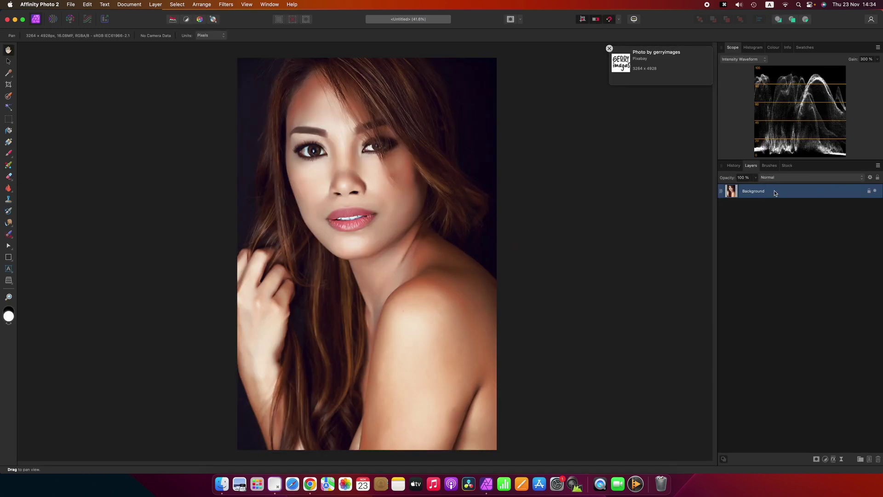
key(super+j)
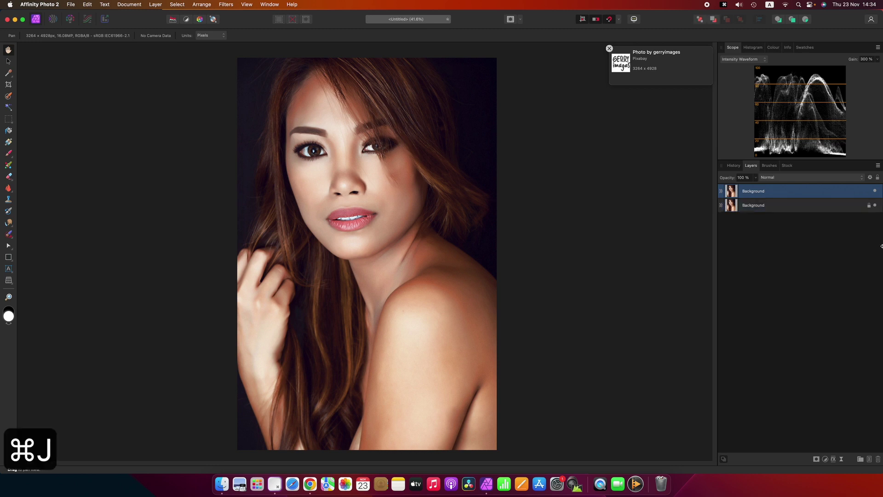
click(875, 206)
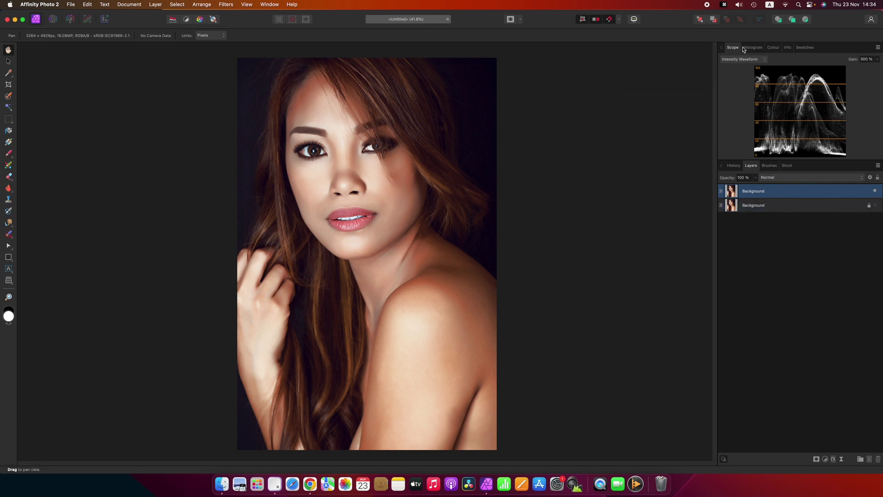
Step: Switch the portrait's scope from Intensity Waveform to Vectorscope
click(738, 64)
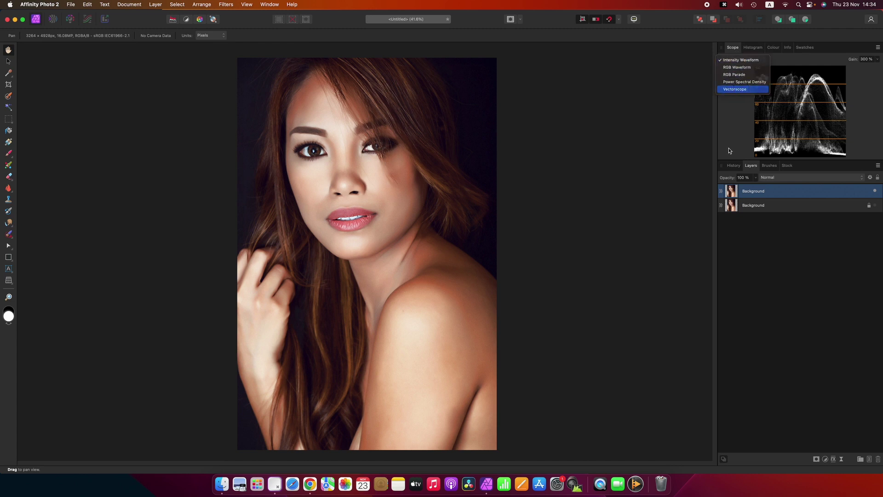
click(741, 87)
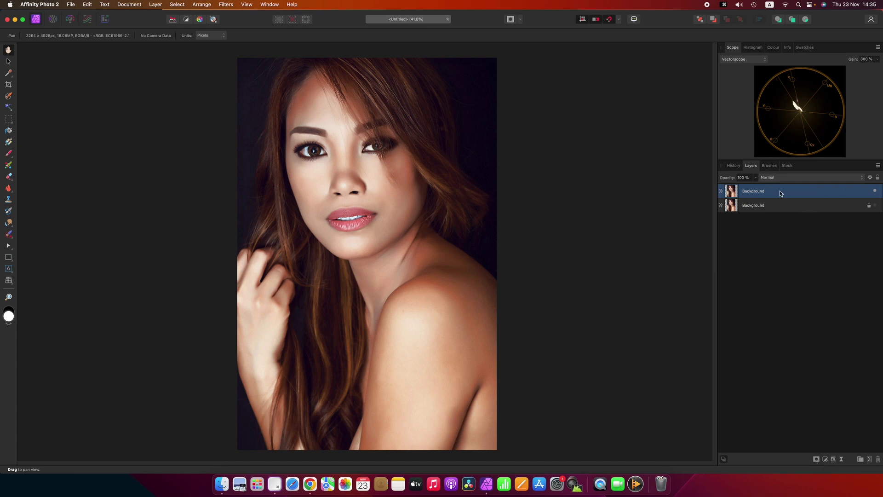
Step: Add an HSL Shift adjustment, try a hue change, then reset hue to 0° and close it
click(825, 459)
click(611, 329)
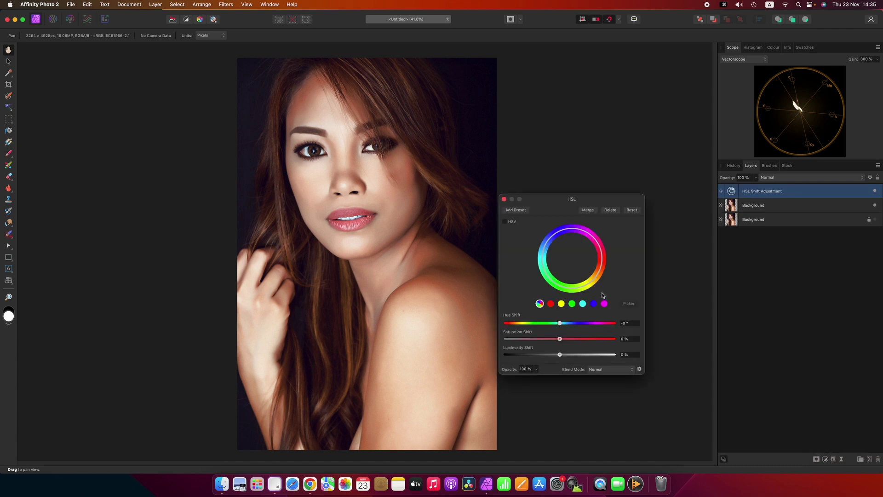
scroll(631, 323, down, 10)
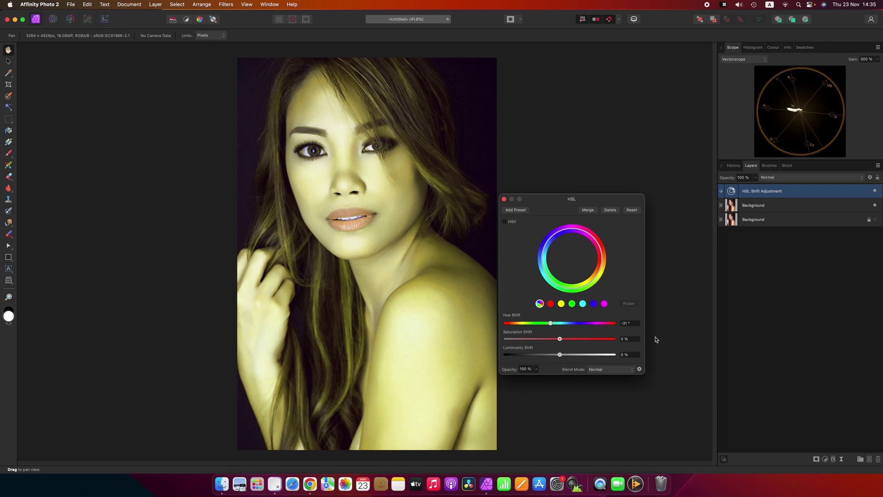
double_click(551, 323)
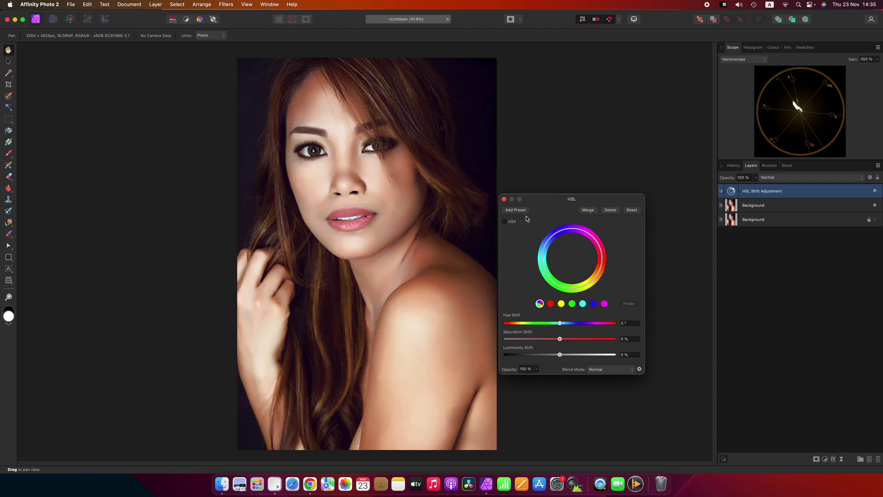
click(504, 200)
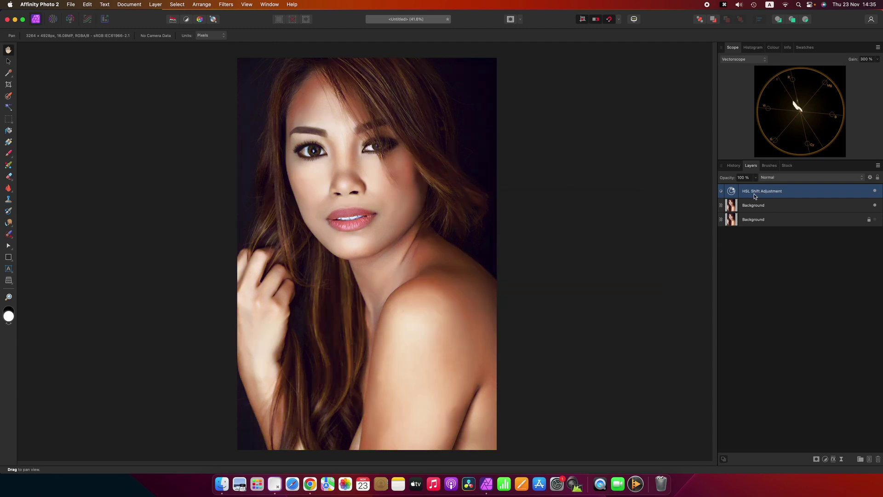
Step: Delete the HSL layer, add a mask to the top portrait and paint black over its right edge
click(878, 460)
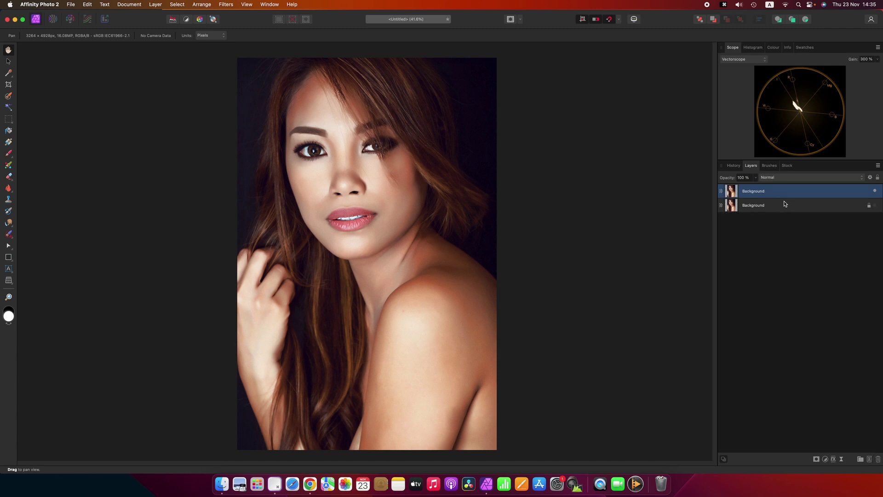
click(818, 460)
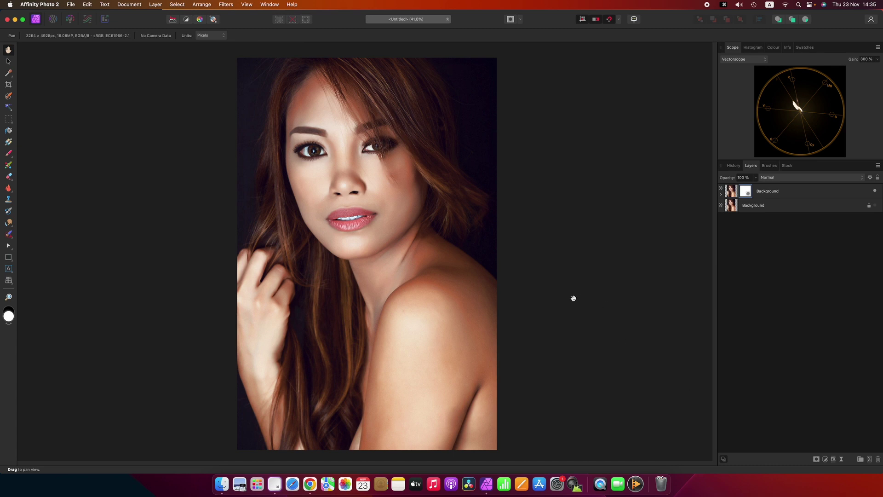
key(x)
key(b)
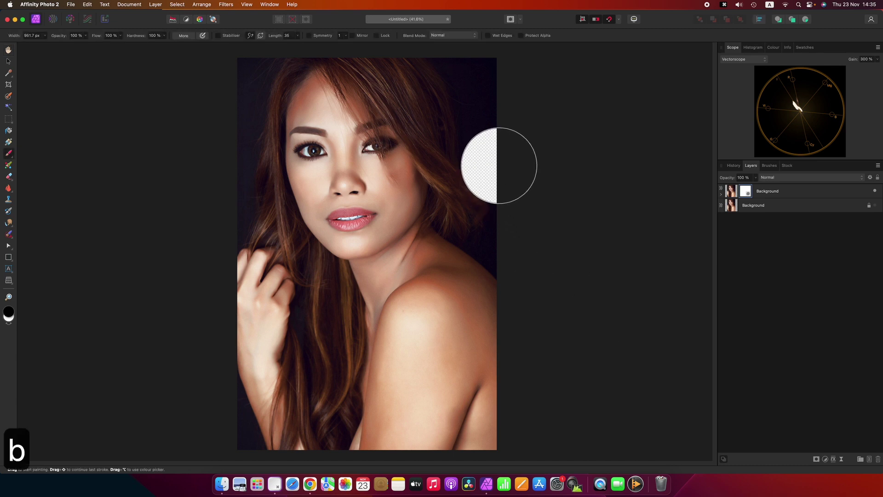
mouse_move(512, 241)
mouse_down()
mouse_move(469, 213)
mouse_move(448, 162)
mouse_move(478, 89)
mouse_move(502, 189)
mouse_move(487, 100)
mouse_move(400, 74)
mouse_move(420, 136)
mouse_move(300, 132)
mouse_move(271, 118)
mouse_move(271, 95)
mouse_move(293, 69)
mouse_move(373, 76)
mouse_move(255, 72)
mouse_move(253, 183)
mouse_move(293, 244)
mouse_up()
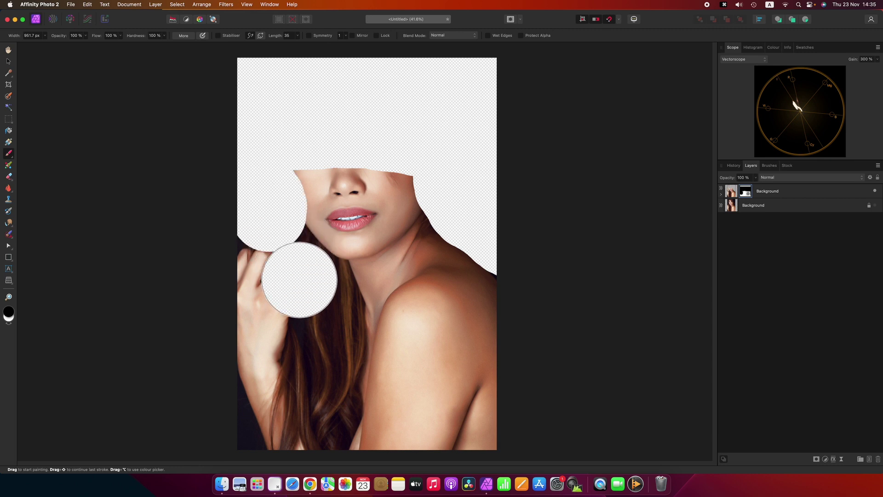
Step: Resize the brush and mask around the mouth, undoing stray dabs on the shoulder
key(bracketleft)
key(bracketleft)
key(bracketleft)
key(bracketleft)
key(bracketleft)
key(bracketleft)
key(bracketleft)
mouse_move(328, 225)
mouse_down()
mouse_move(366, 213)
mouse_move(292, 237)
mouse_move(343, 281)
mouse_move(351, 385)
mouse_move(343, 430)
mouse_move(303, 394)
mouse_move(250, 437)
mouse_move(230, 391)
mouse_move(290, 391)
mouse_up()
key(bracketright)
key(bracketright)
key(bracketright)
key(bracketright)
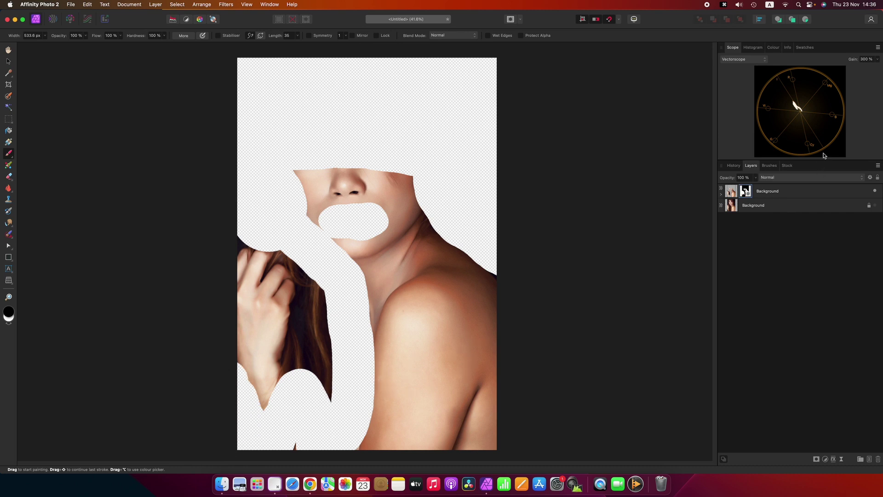
click(396, 286)
key(super+z)
click(392, 370)
key(super+z)
click(459, 275)
key(super+z)
Step: Mask out the hair, the hand's top edge and the shoulder and neck edges
mouse_move(343, 391)
mouse_down()
mouse_move(336, 401)
mouse_move(335, 316)
mouse_move(308, 282)
mouse_move(302, 377)
mouse_move(295, 250)
mouse_move(301, 268)
mouse_move(233, 235)
mouse_move(282, 248)
mouse_up()
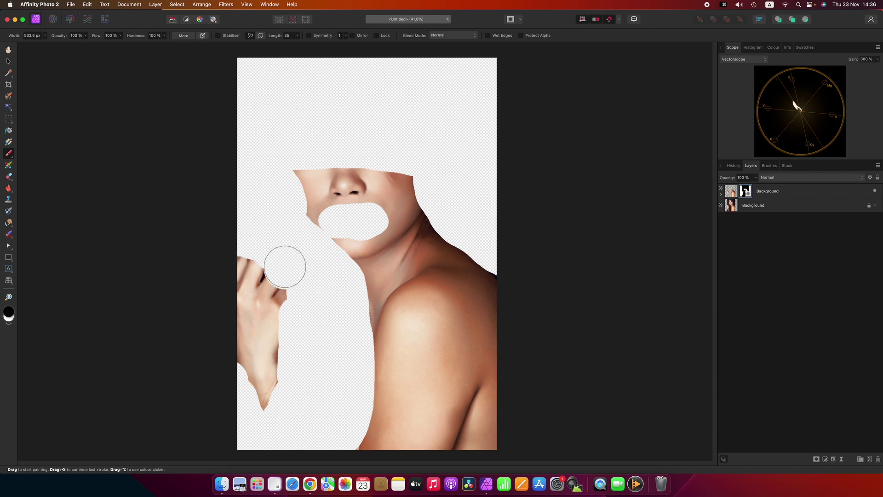
key(bracketleft)
key(bracketleft)
key(bracketleft)
click(266, 280)
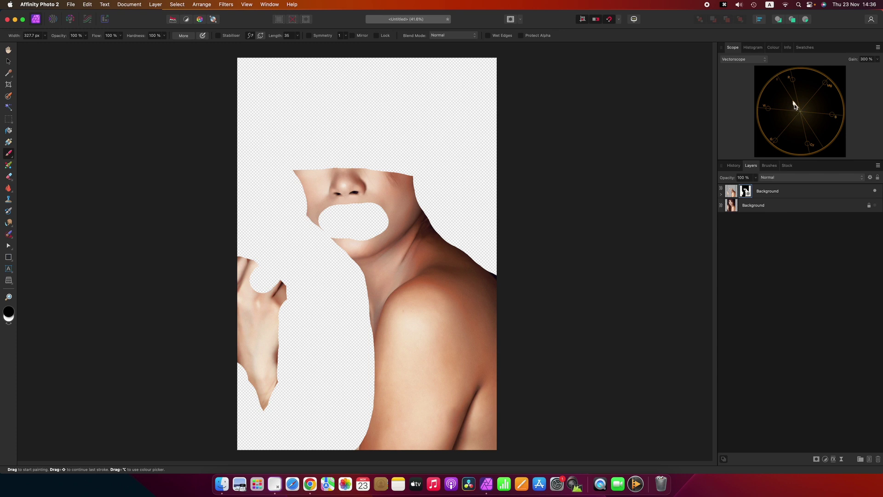
drag(491, 251, 518, 310)
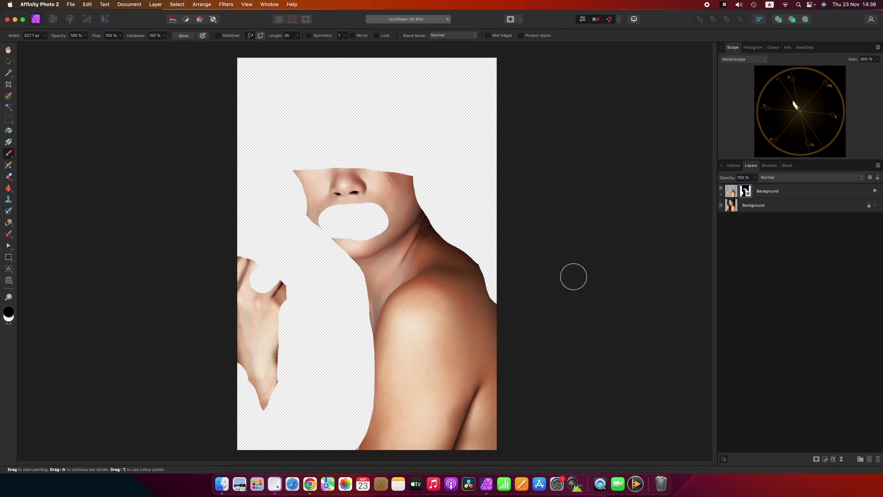
mouse_move(428, 205)
mouse_down()
mouse_move(421, 230)
mouse_move(464, 240)
mouse_move(487, 262)
mouse_up()
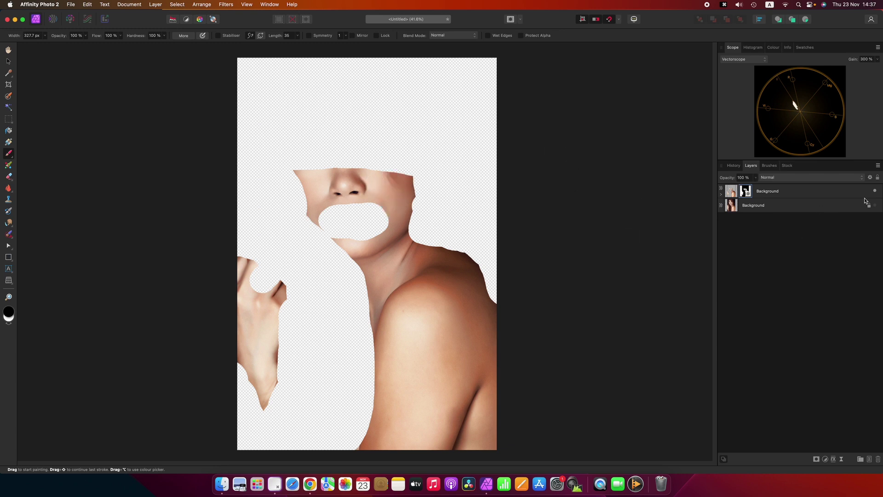
Step: Hide the top layer's mask and open the flower-crown 'skin' stock portrait as a new document
click(721, 195)
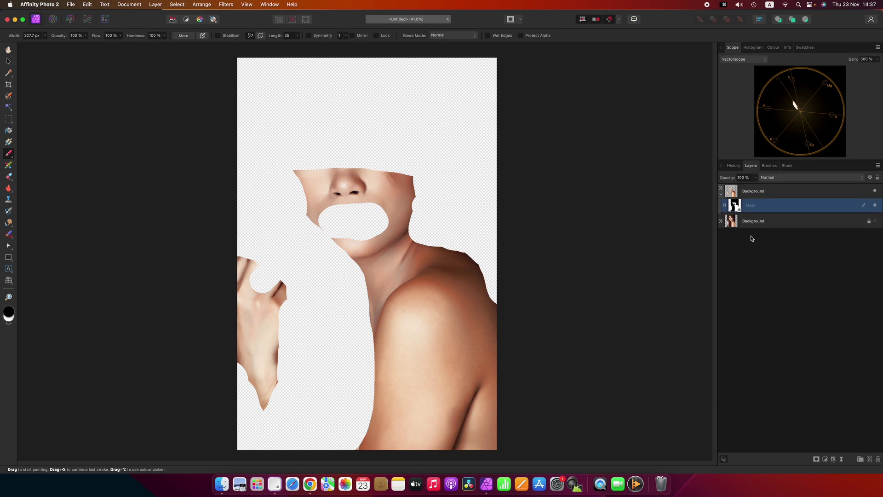
click(875, 206)
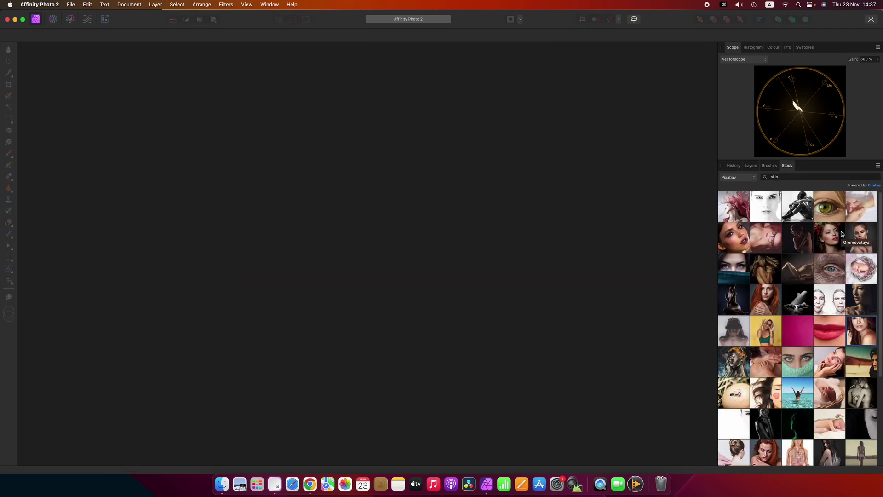
drag(829, 238, 524, 258)
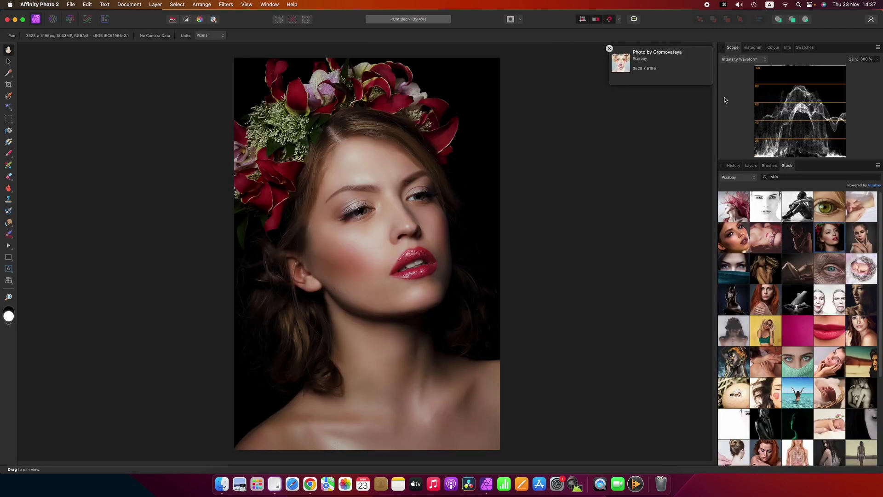
Step: Set the scope to Vectorscope and show the new document's layers
click(741, 60)
key(Return)
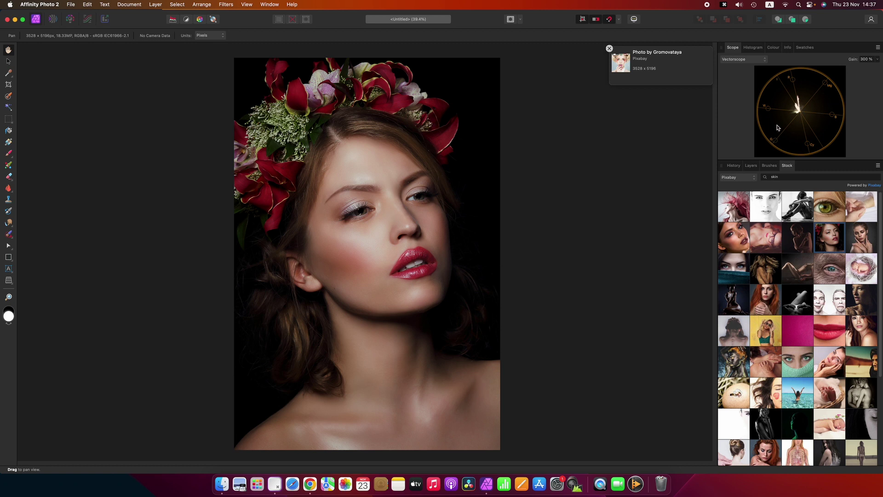
click(751, 165)
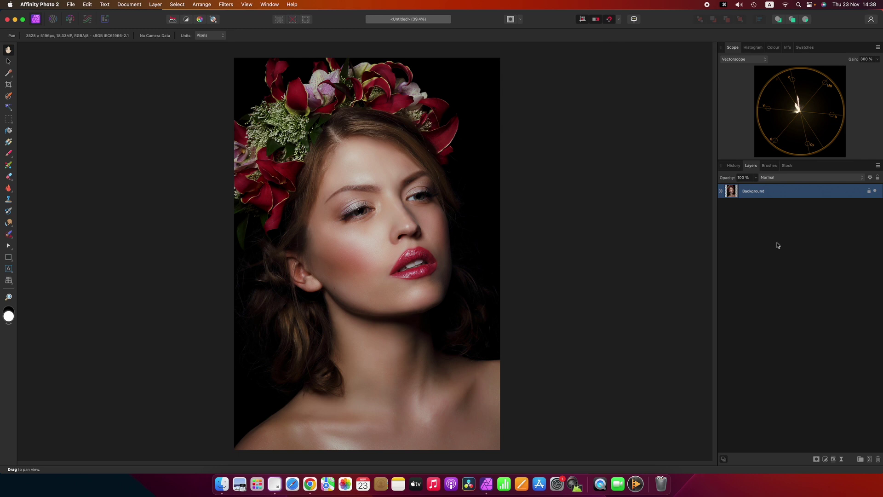
Step: Duplicate the Background layer, hide the original and add a mask to the copy
key(super+j)
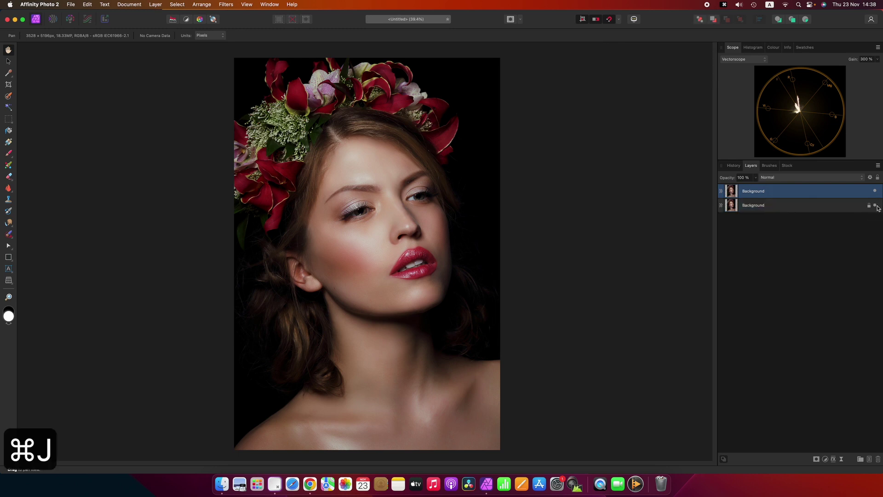
click(876, 206)
alt+click(816, 459)
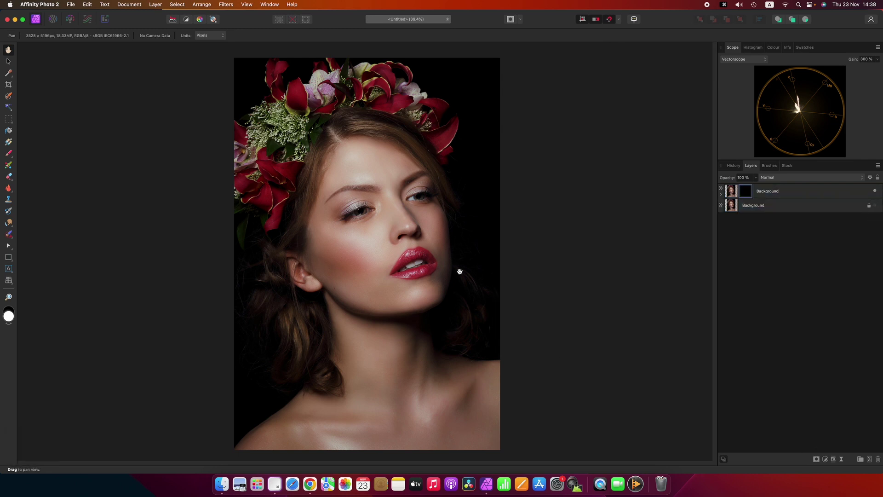
key(b)
Step: Paint out the dark background, lips, eye, eyebrow and neck edges on the mask
mouse_move(502, 358)
mouse_down()
mouse_move(456, 76)
mouse_move(465, 66)
mouse_move(257, 69)
mouse_move(235, 78)
mouse_move(234, 429)
mouse_move(281, 387)
mouse_move(322, 381)
mouse_move(323, 328)
mouse_move(298, 267)
mouse_move(317, 144)
mouse_move(345, 124)
mouse_move(376, 125)
mouse_move(406, 132)
mouse_move(433, 159)
mouse_move(465, 158)
mouse_move(438, 116)
mouse_move(276, 98)
mouse_move(269, 372)
mouse_up()
drag(414, 332, 414, 319)
key(bracketleft)
key(bracketleft)
key(bracketleft)
key(bracketleft)
key(bracketleft)
mouse_move(440, 260)
mouse_down()
mouse_move(407, 256)
mouse_move(396, 267)
mouse_move(434, 257)
mouse_up()
mouse_move(384, 205)
mouse_down()
mouse_move(349, 213)
mouse_move(362, 188)
mouse_move(340, 190)
mouse_up()
key(bracketleft)
mouse_move(402, 185)
mouse_down()
mouse_move(419, 171)
mouse_move(423, 211)
mouse_move(408, 199)
mouse_move(437, 186)
mouse_move(427, 198)
mouse_up()
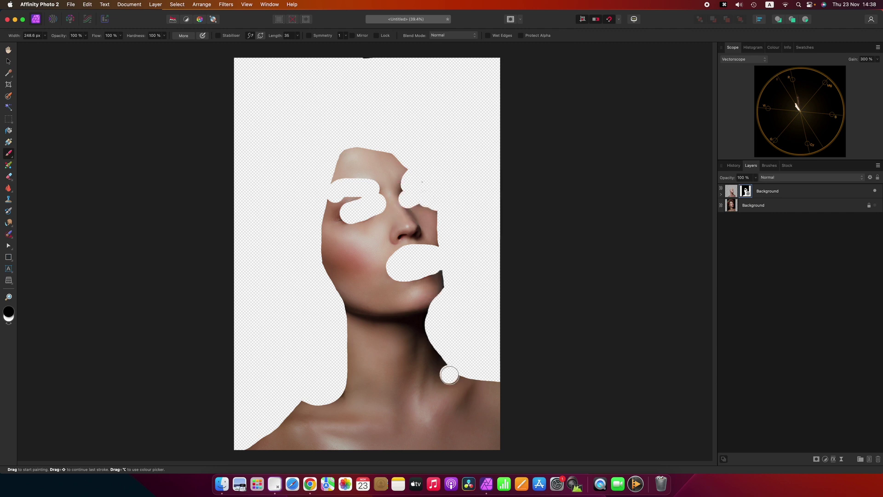
click(339, 394)
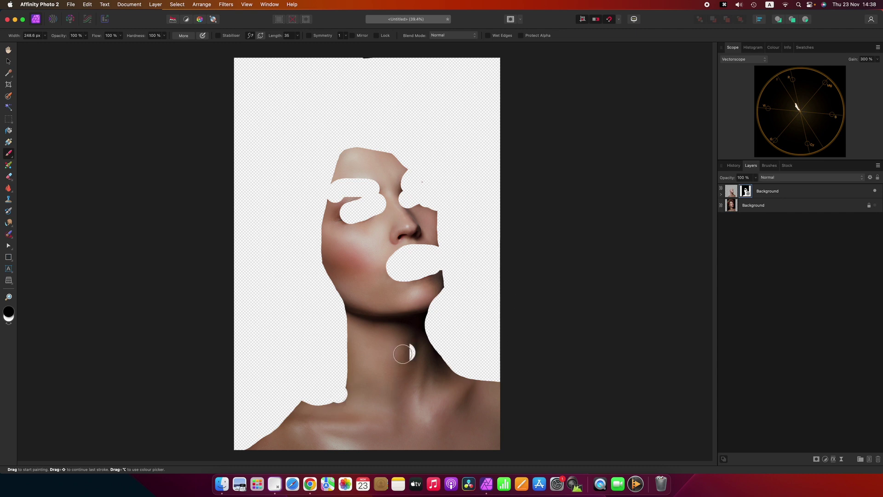
mouse_move(426, 338)
mouse_down()
mouse_move(433, 366)
mouse_move(445, 370)
mouse_move(450, 356)
mouse_move(434, 325)
mouse_move(373, 316)
mouse_move(425, 330)
mouse_move(425, 313)
mouse_up()
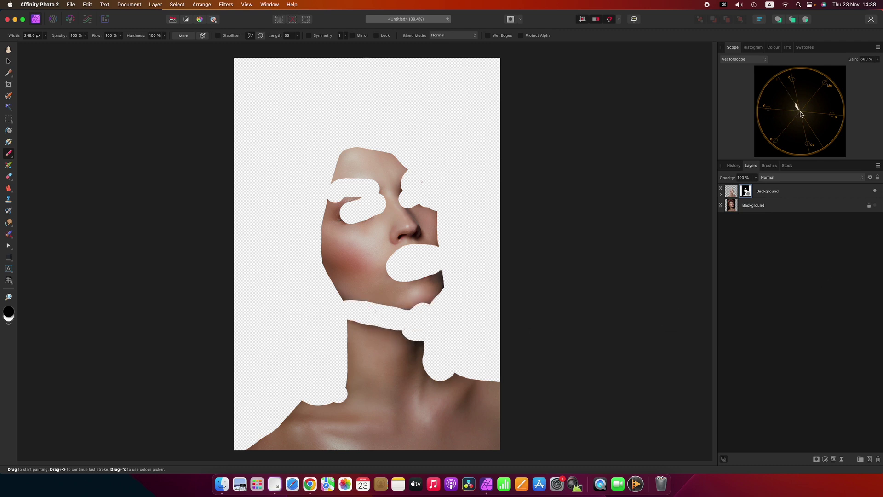
click(796, 194)
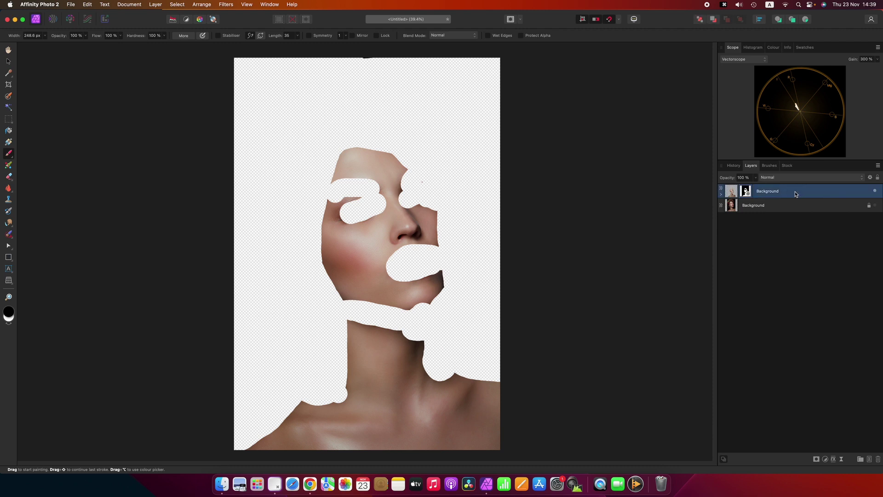
Step: Merge the visible skin into a new Pixel layer and hide the masked layer
right_click(796, 194)
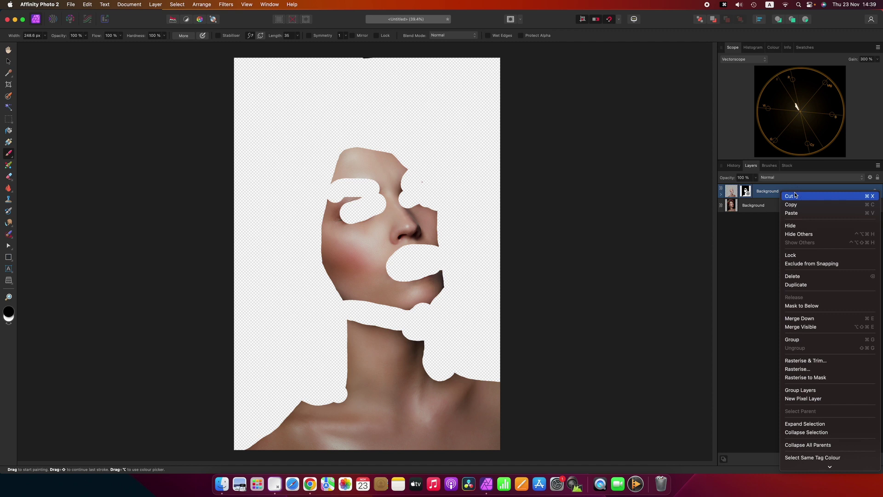
click(811, 327)
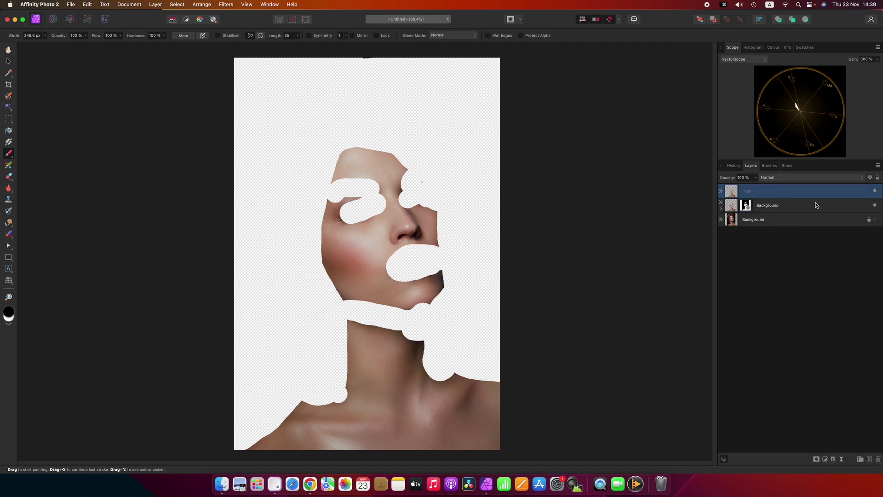
click(875, 206)
Step: Apply the Average blur filter to flatten the skin into one brown colour
click(226, 4)
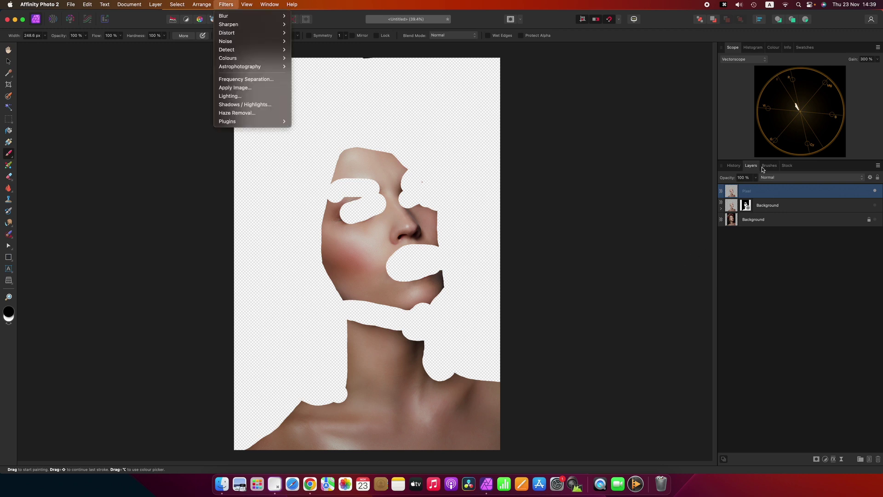
mouse_move(251, 26)
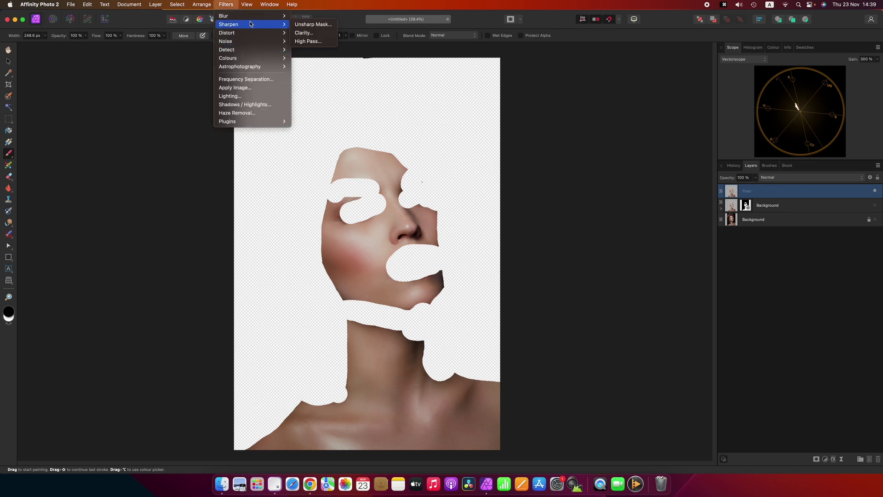
click(304, 15)
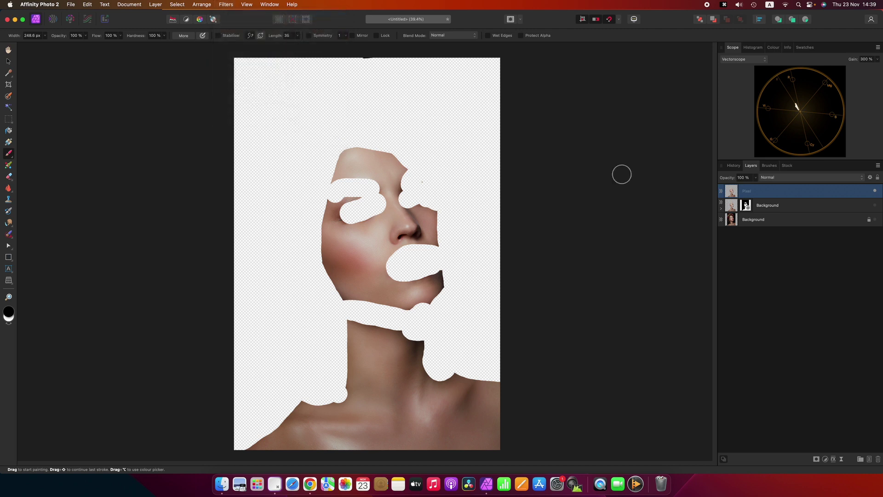
click(431, 262)
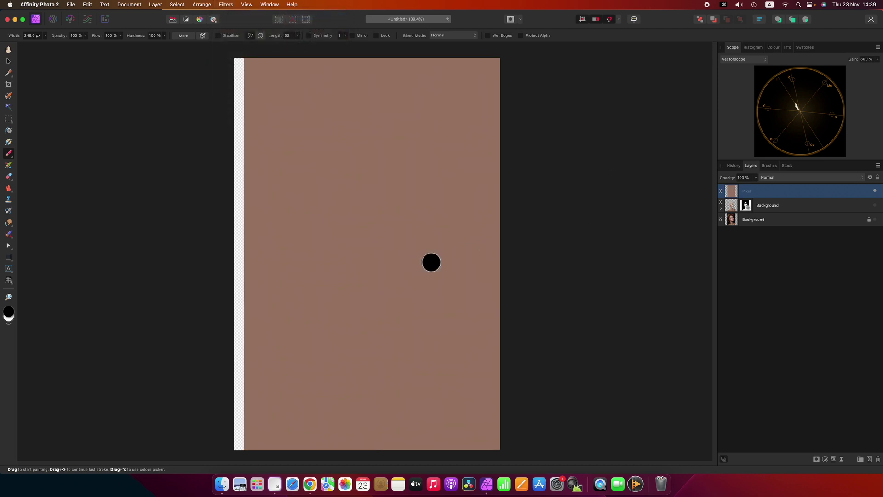
key(super+z)
click(431, 261)
Step: Undo the stray black dab and shrink the brown swatch into the lower left
key(super+z)
key(v)
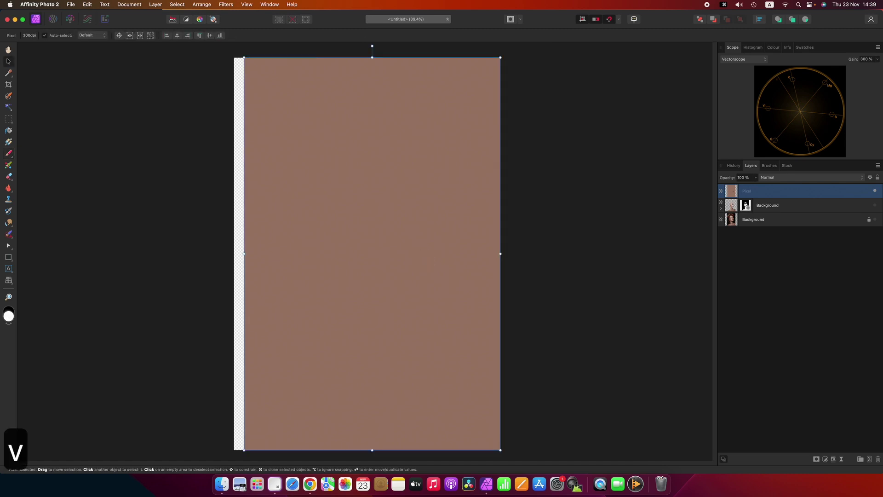
drag(500, 58, 349, 280)
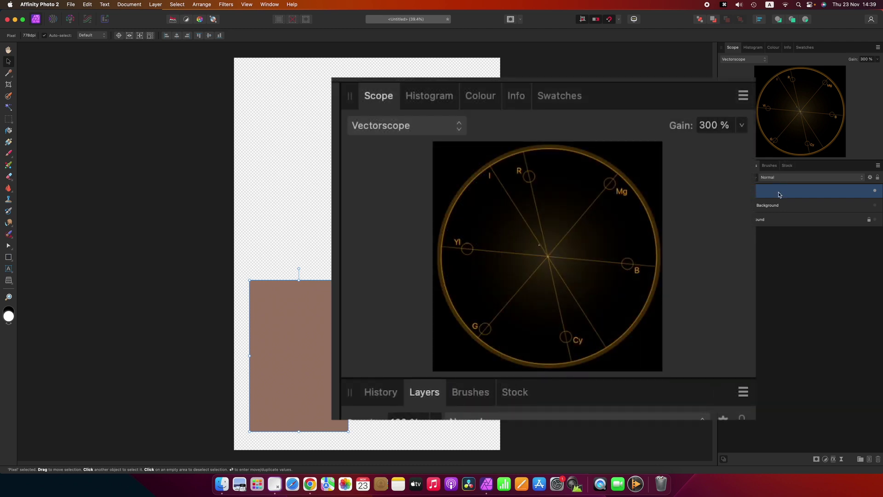
Step: Add an HSL Shift adjustment with 3° hue shift and 96% saturation
click(824, 459)
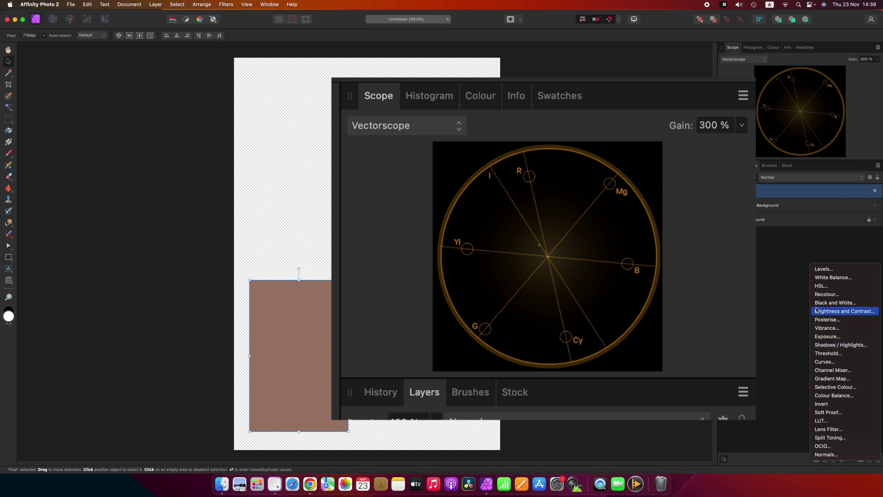
click(821, 286)
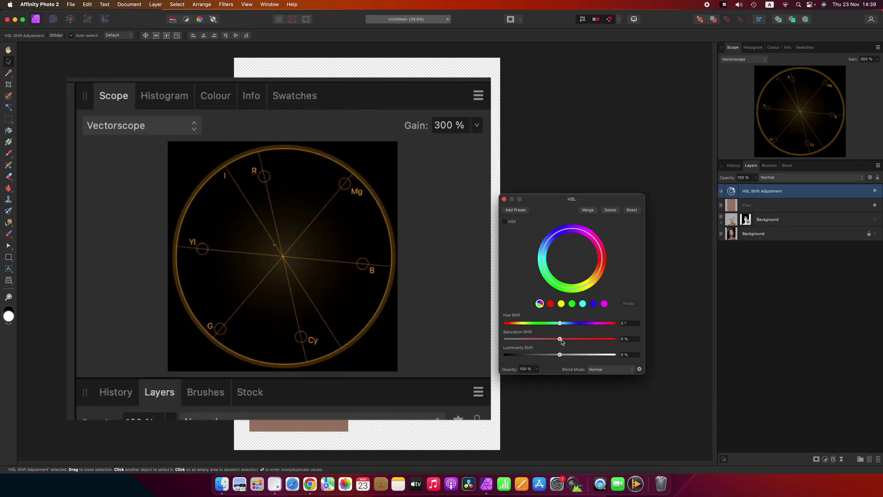
drag(561, 341, 612, 339)
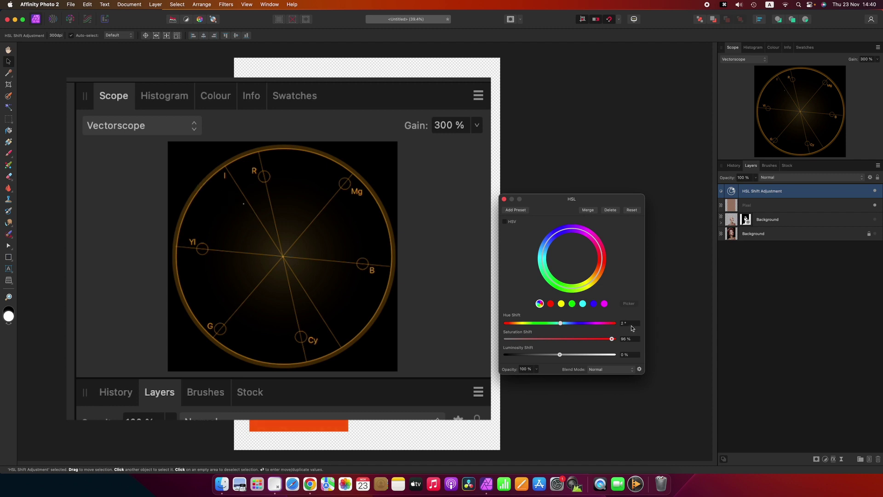
scroll(632, 327, up, 3)
scroll(633, 327, down, 1)
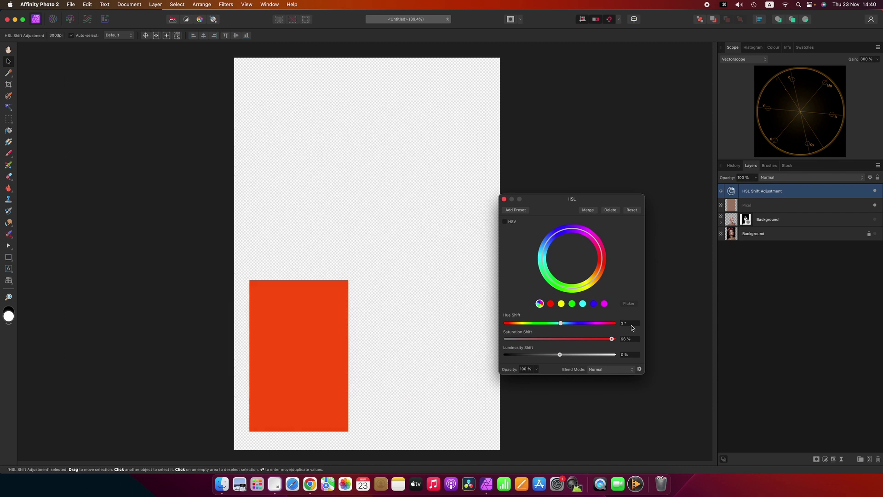
click(504, 199)
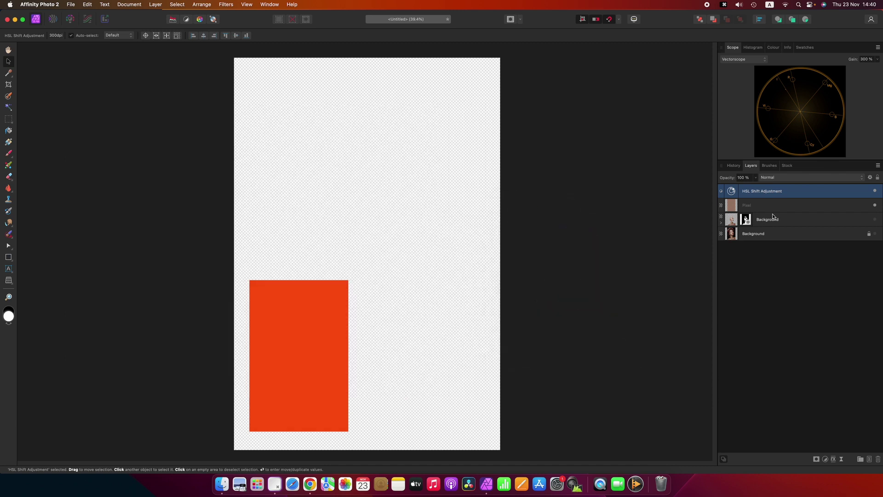
Step: Show the flower-crown portrait again and reset the HSL Saturation Shift to 0%
click(876, 234)
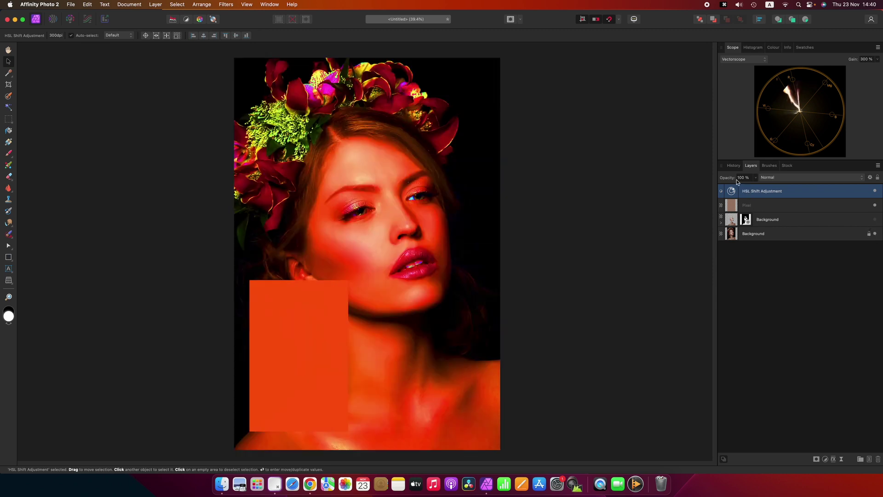
double_click(737, 193)
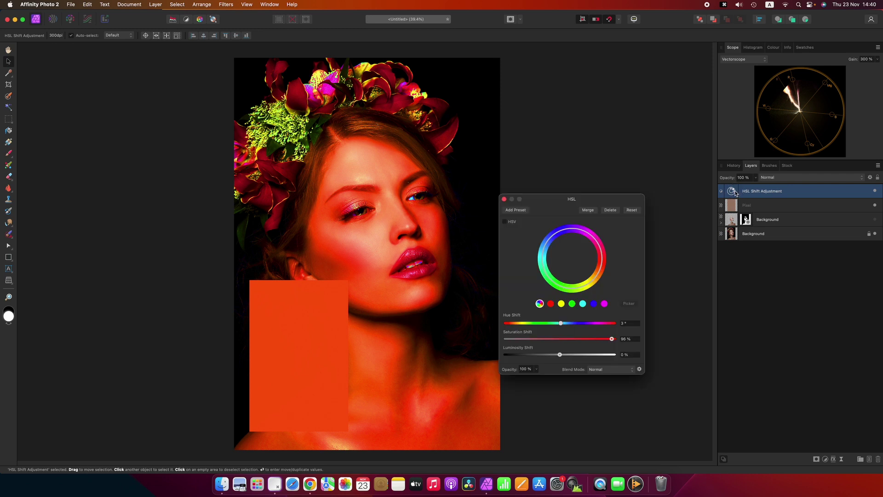
double_click(612, 339)
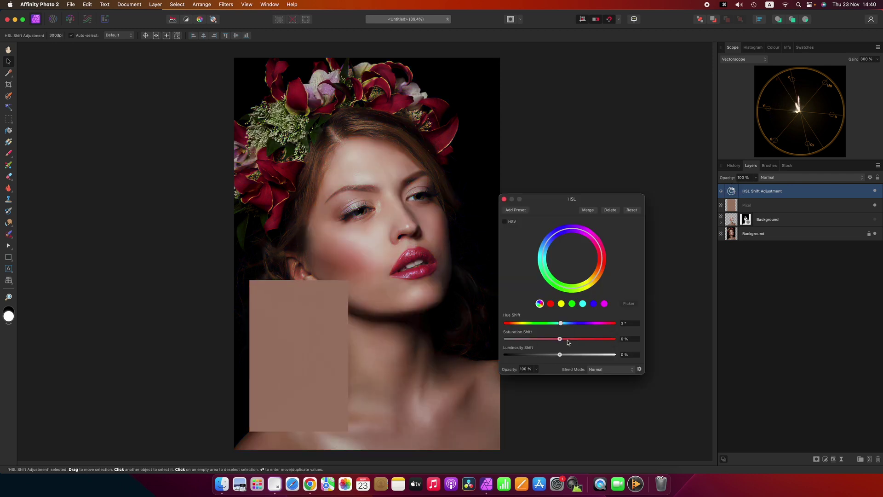
click(504, 198)
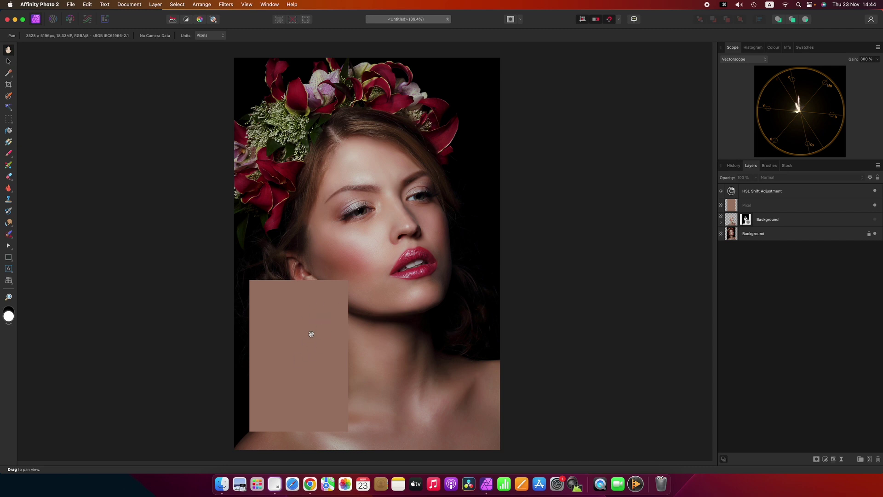
Step: Briefly hide and re-show the beige swatch layer, then bring up the File menu
click(876, 205)
click(876, 205)
click(70, 4)
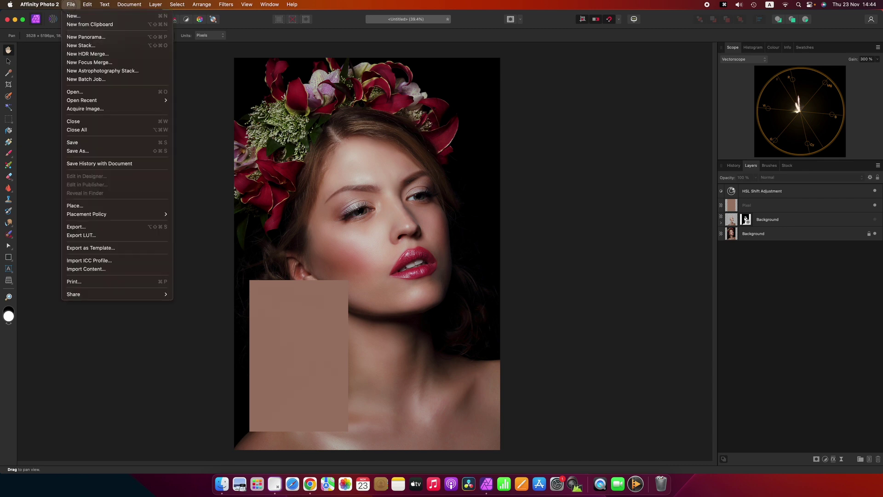
Step: Place pinkish.png into the document and scale it smaller
click(88, 205)
double_click(481, 229)
click(587, 385)
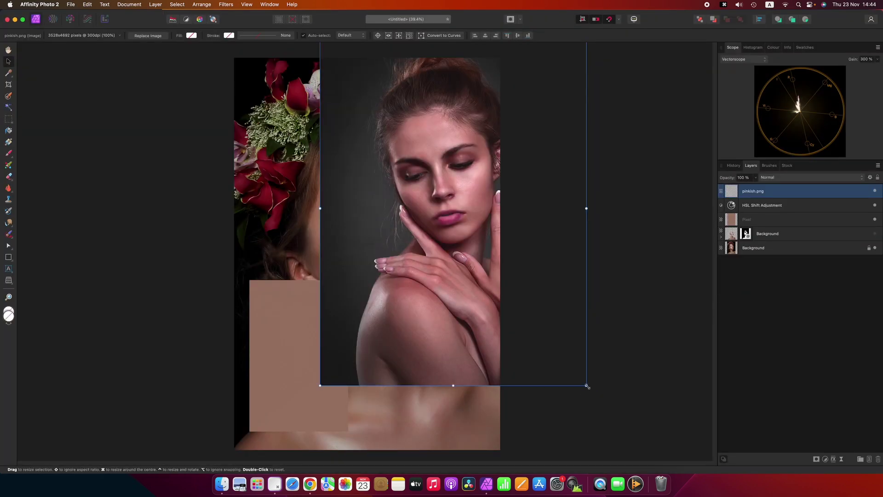
drag(587, 385, 508, 282)
Step: Position the pinkish portrait over the flower-crown image and add a mask to it
drag(432, 185, 478, 258)
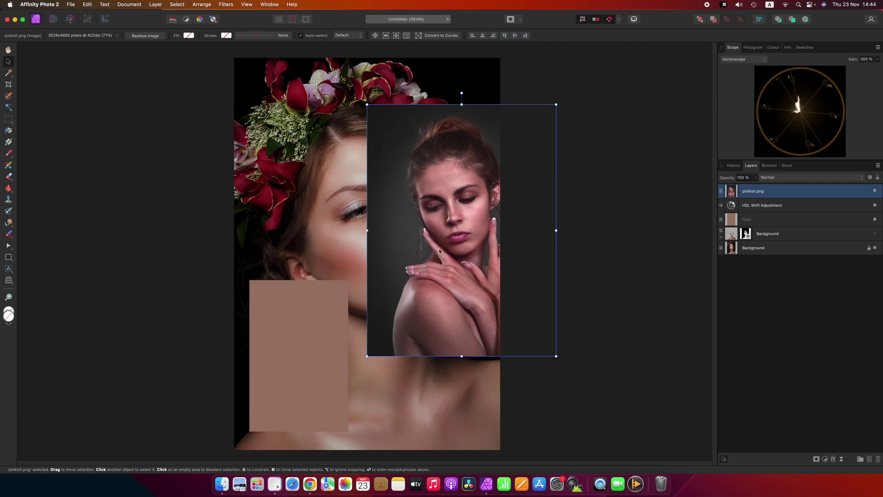
drag(439, 251, 423, 234)
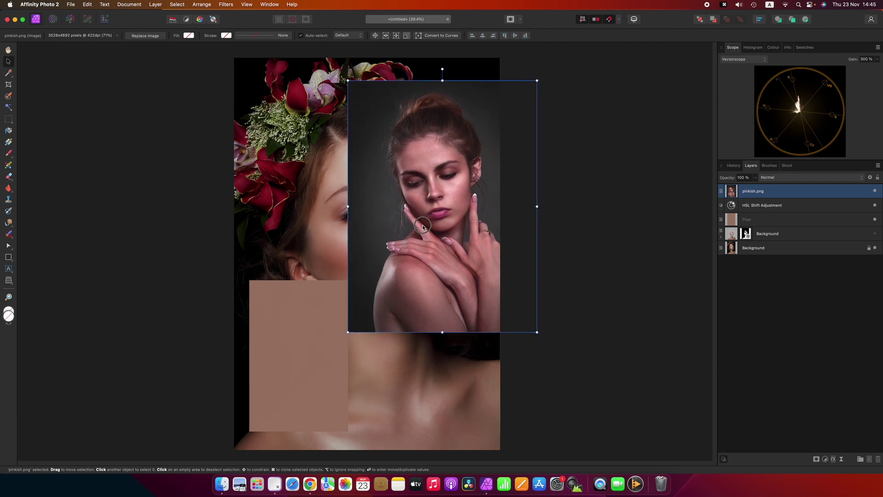
drag(423, 226, 422, 224)
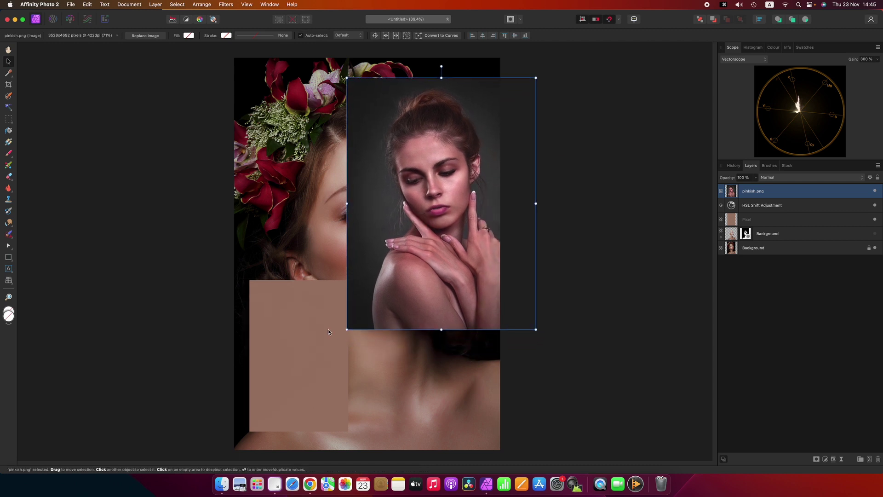
click(312, 329)
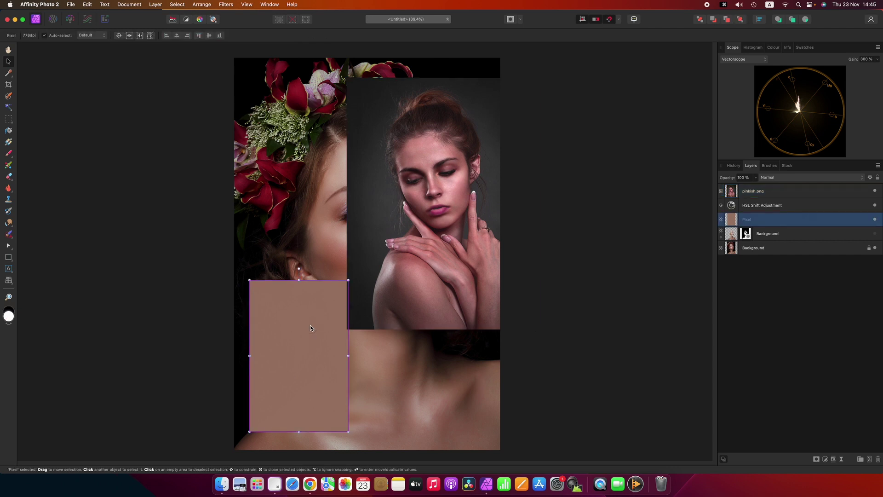
drag(466, 208, 412, 202)
click(817, 459)
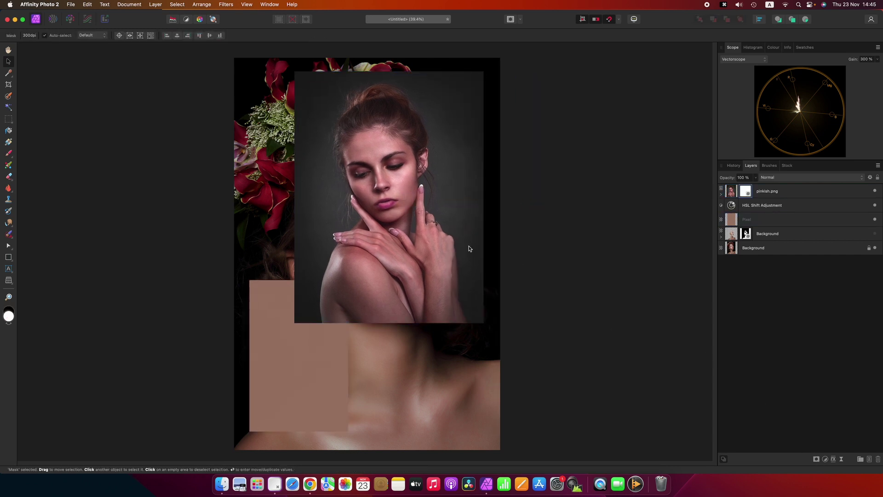
Step: Hide the portrait and swatch layers and mask out pinkish.png's right strip and top-right background
key(b)
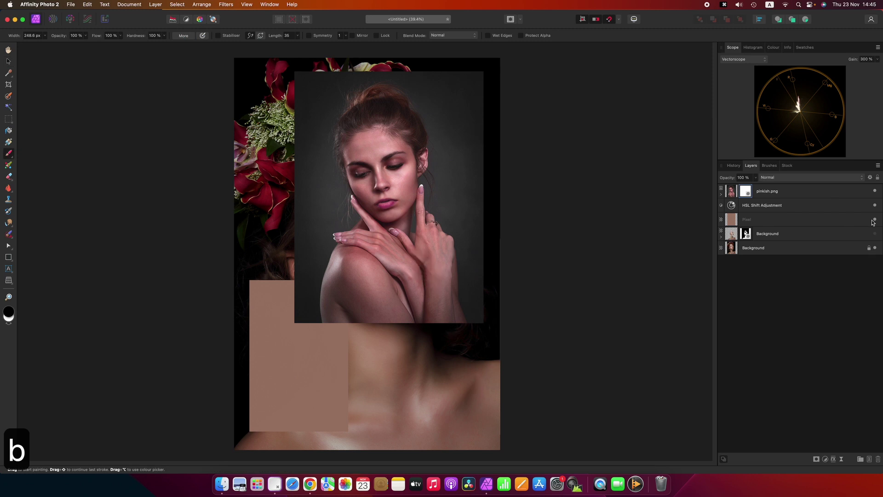
click(875, 249)
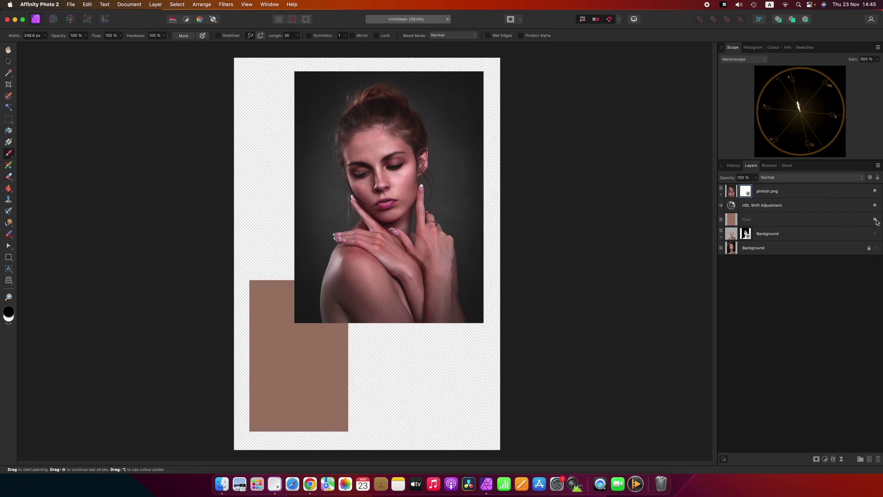
click(875, 220)
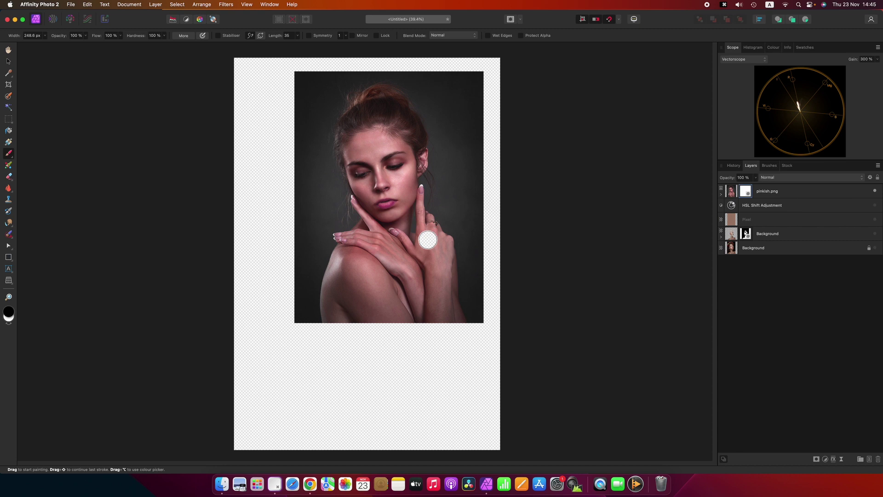
key(bracketright)
key(bracketright)
key(bracketright)
key(bracketright)
key(bracketright)
key(bracketright)
key(bracketright)
mouse_move(467, 309)
mouse_down()
mouse_move(473, 97)
mouse_move(393, 77)
mouse_move(319, 79)
mouse_move(420, 108)
mouse_move(445, 176)
mouse_up()
Step: Mask out the mouth, the eye area and a small blob on the face
scroll(421, 195, up, 5)
key(bracketleft)
key(bracketleft)
key(bracketleft)
key(bracketleft)
key(bracketleft)
key(bracketleft)
key(bracketleft)
key(bracketleft)
mouse_move(295, 221)
mouse_down()
mouse_move(245, 226)
mouse_move(251, 232)
mouse_up()
click(181, 89)
key(super+z)
click(161, 84)
click(255, 78)
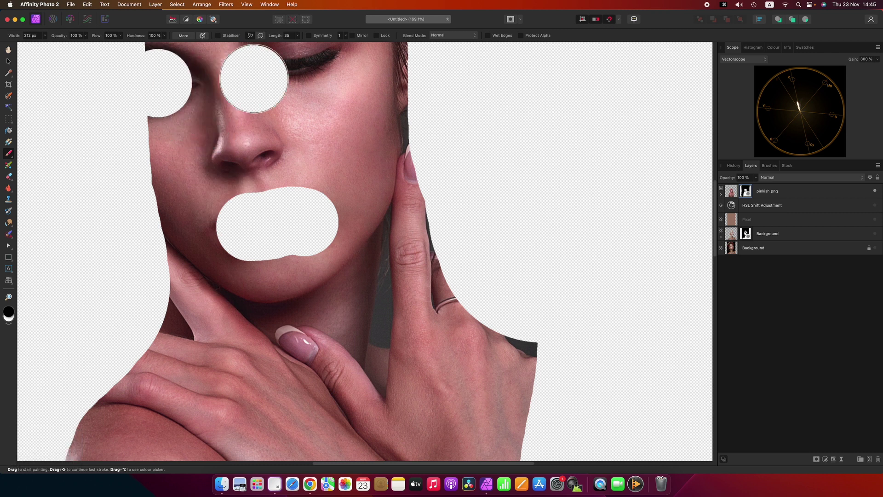
drag(256, 78, 325, 68)
key(bracketleft)
key(bracketleft)
key(bracketleft)
key(bracketleft)
key(bracketleft)
click(404, 81)
Step: Mask out part of the raised finger and a blob near the hand
key(super+z)
scroll(548, 182, down, 3)
drag(476, 122, 472, 189)
drag(426, 177, 439, 196)
scroll(536, 256, up, 3)
scroll(536, 256, right, 1)
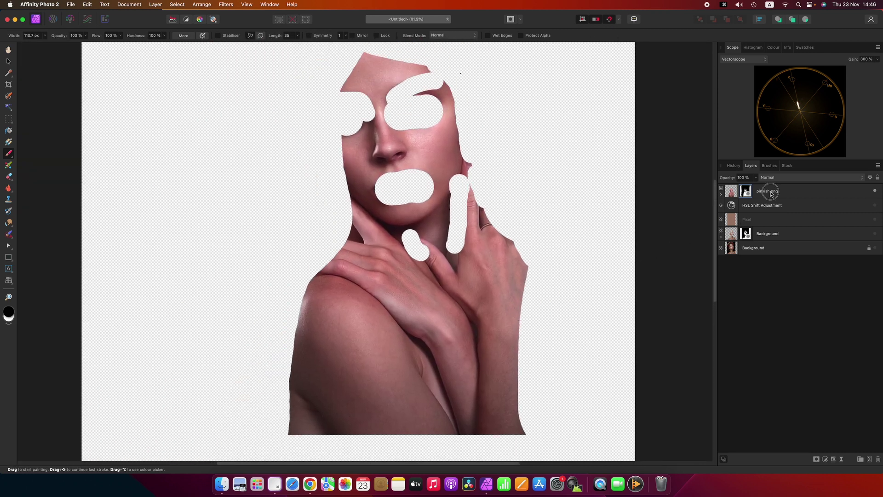
Step: Merge the visible pinkish skin into a new layer and apply Average blur
right_click(772, 192)
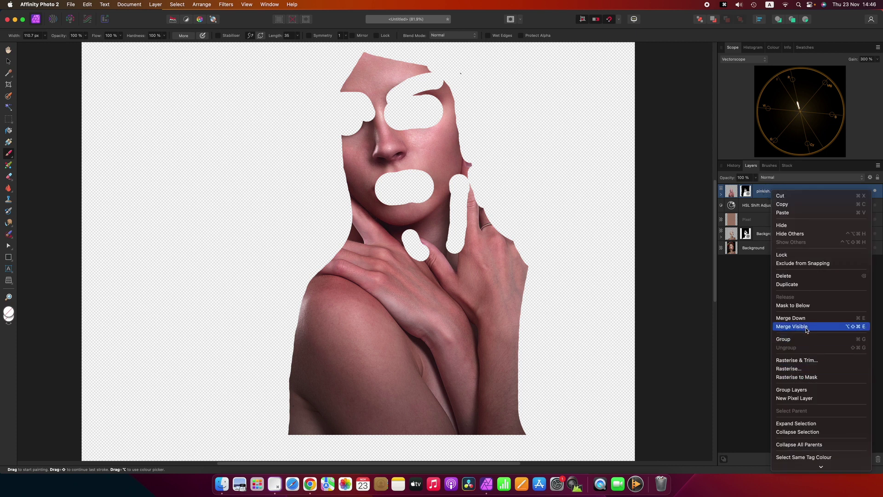
click(797, 327)
click(226, 4)
click(322, 16)
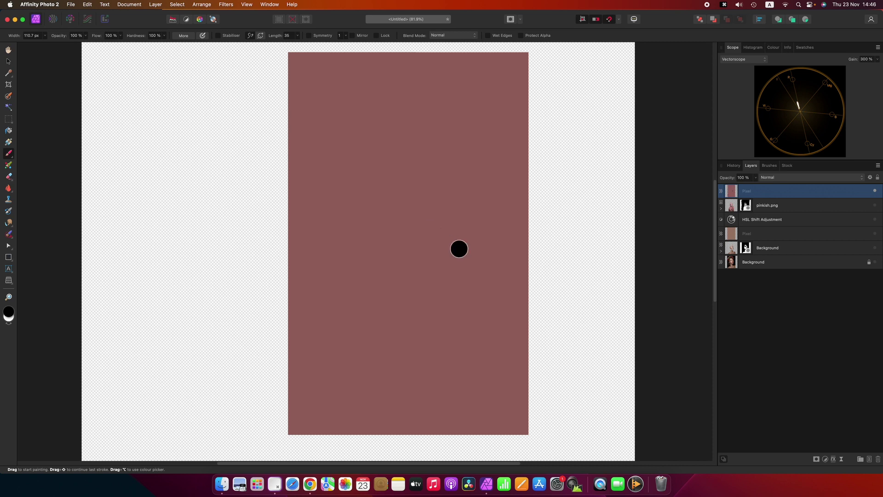
key(v)
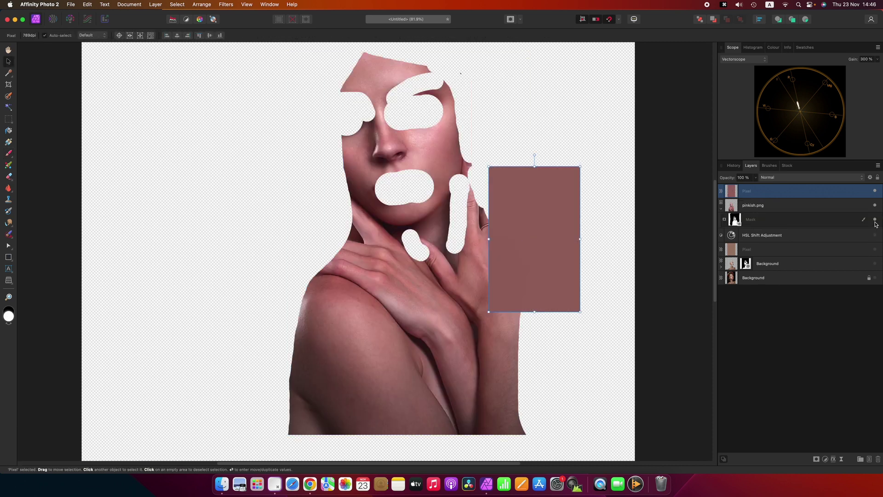
Step: Disable the pinkish mask, show the flower-crown portrait, and set the pink swatch beside the beige one
click(875, 220)
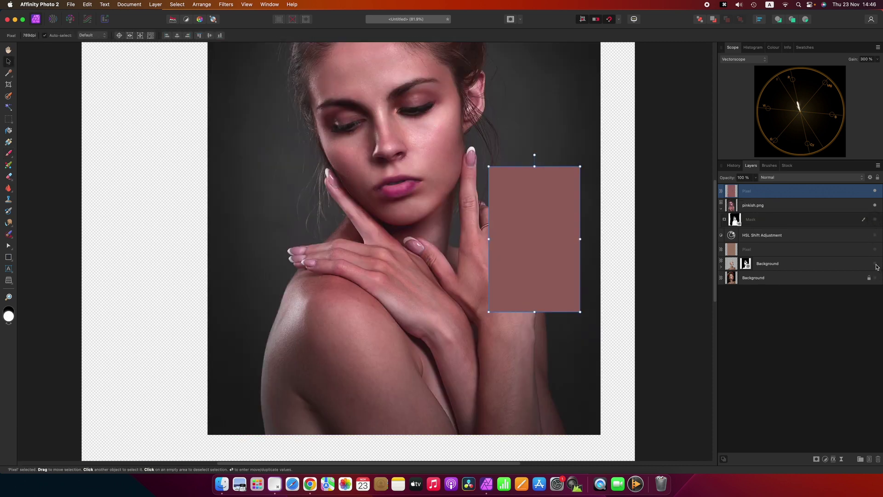
click(876, 279)
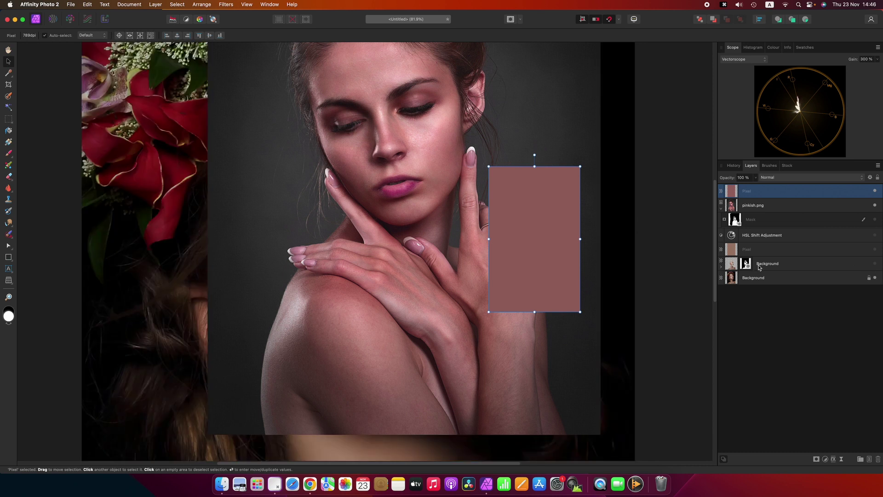
click(380, 224)
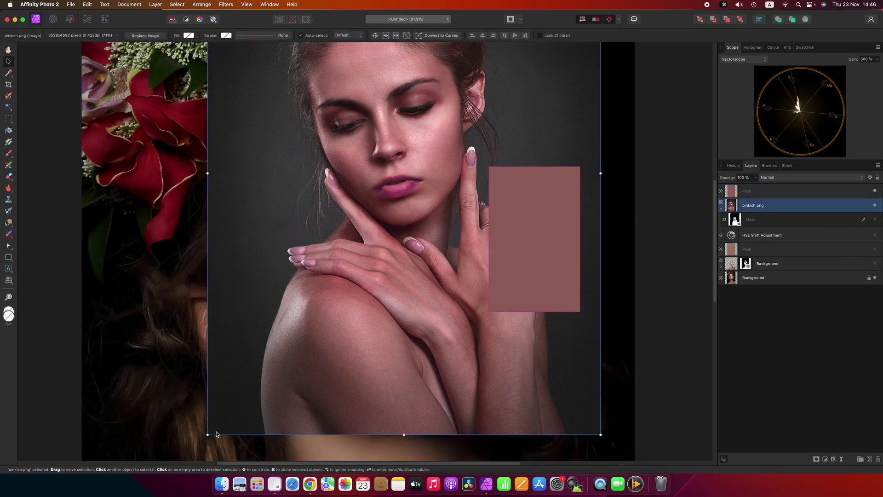
scroll(342, 299, down, 5)
click(343, 299)
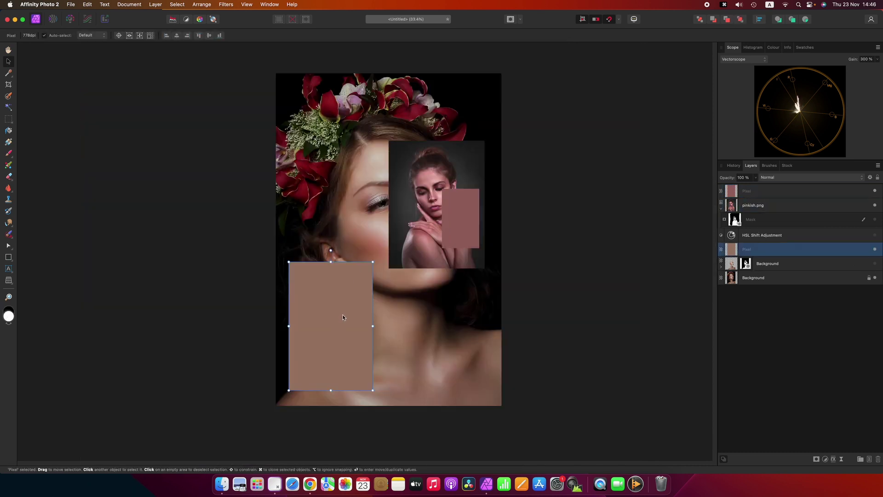
drag(343, 317, 348, 303)
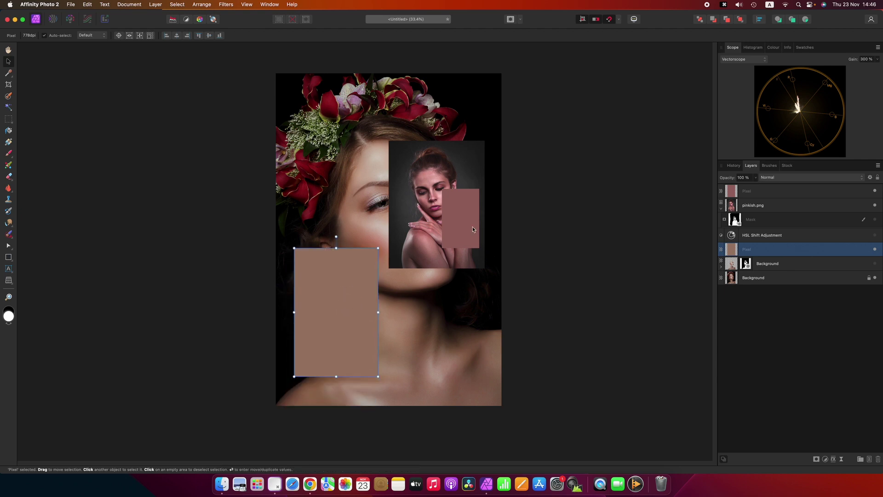
drag(471, 227, 453, 356)
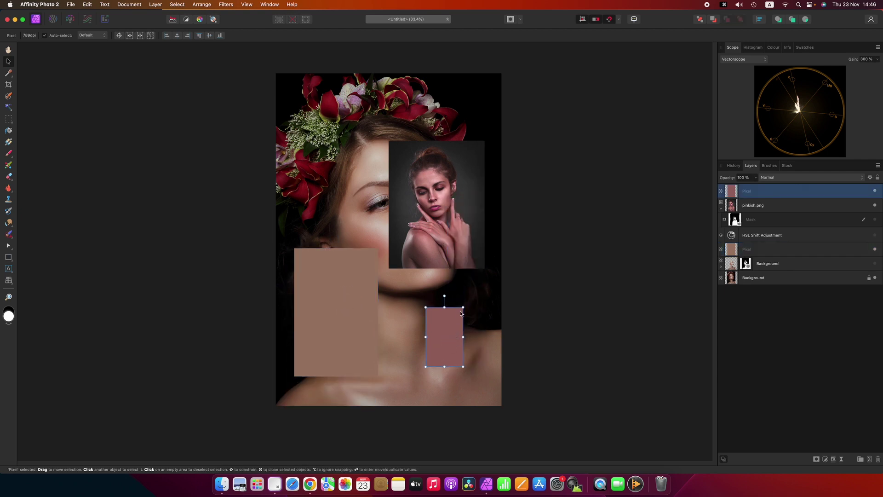
drag(464, 307, 486, 267)
drag(457, 327, 416, 341)
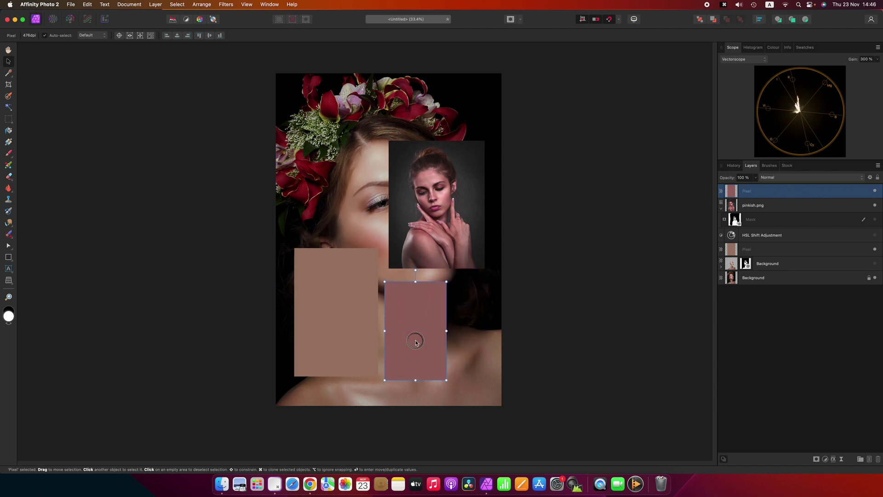
Step: Sample both swatches in the Info panel in RGB: beige 159/125/106, pink 153/103/99
click(787, 47)
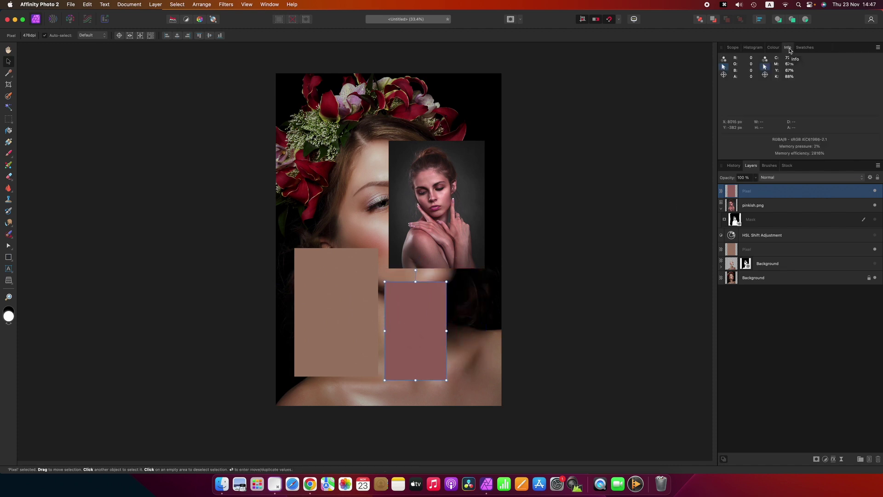
click(270, 5)
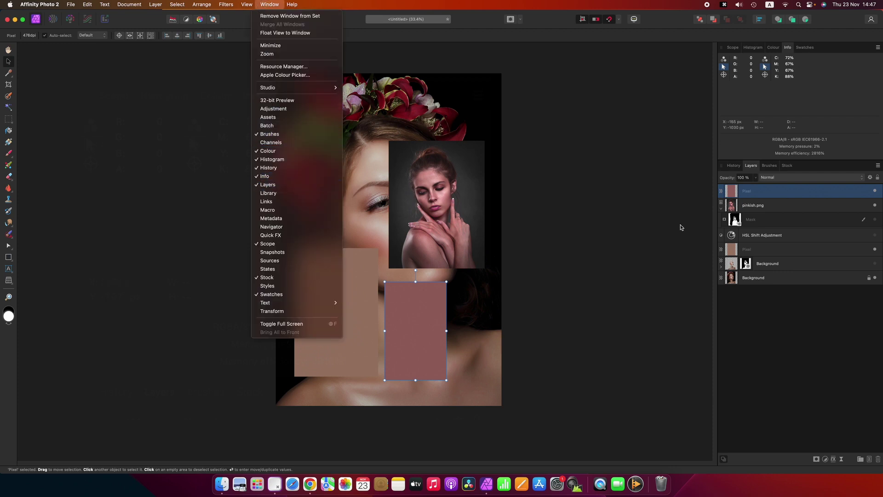
click(627, 232)
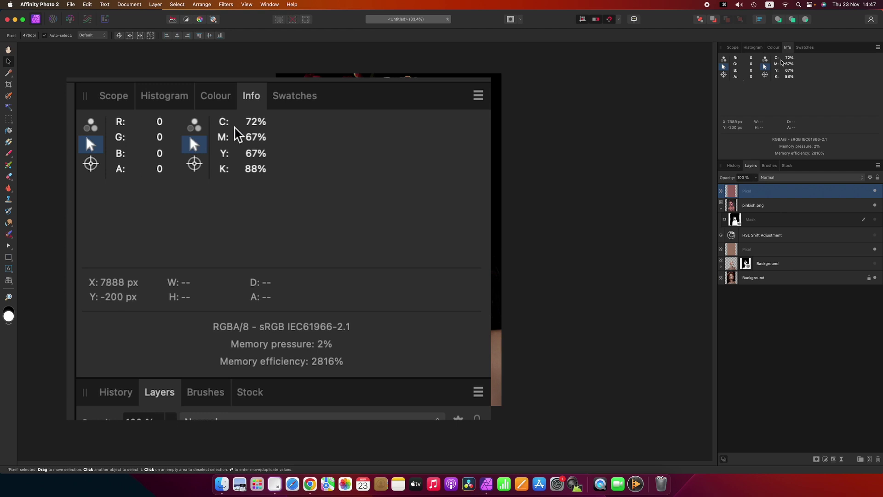
click(765, 59)
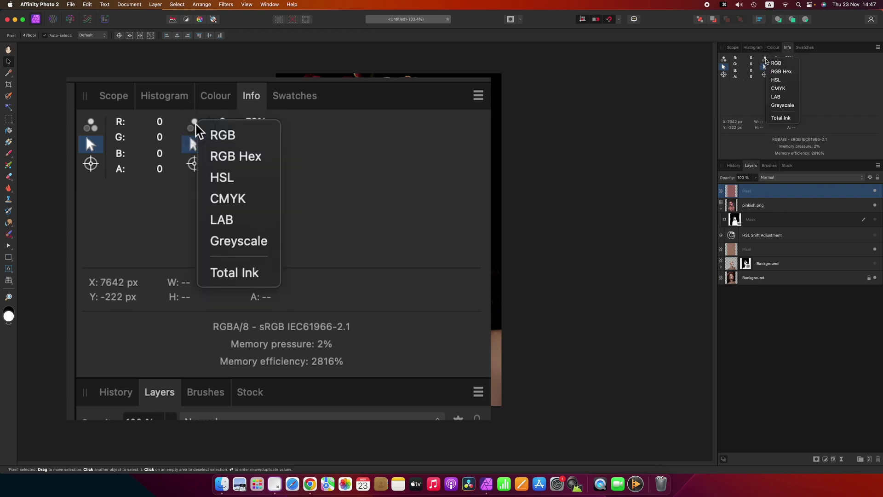
click(772, 63)
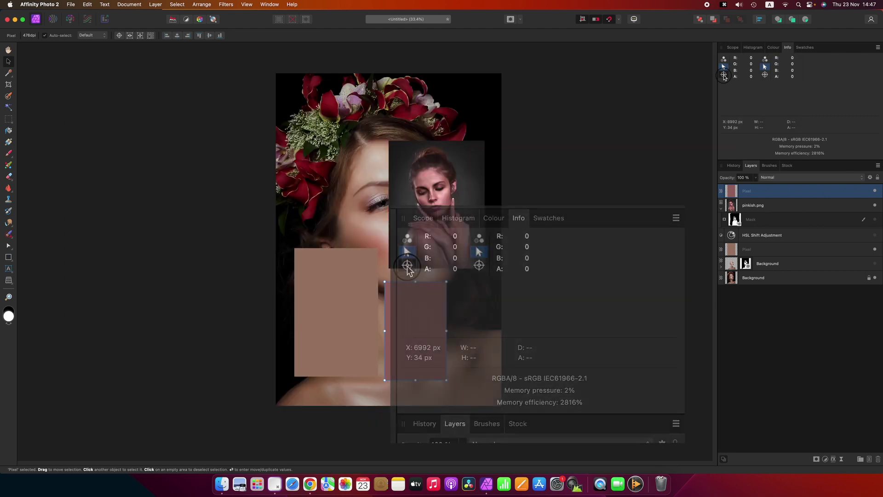
mouse_move(724, 75)
mouse_down()
mouse_move(384, 290)
mouse_move(351, 301)
mouse_move(359, 288)
mouse_move(318, 172)
mouse_move(330, 173)
mouse_move(331, 130)
mouse_move(336, 296)
mouse_up()
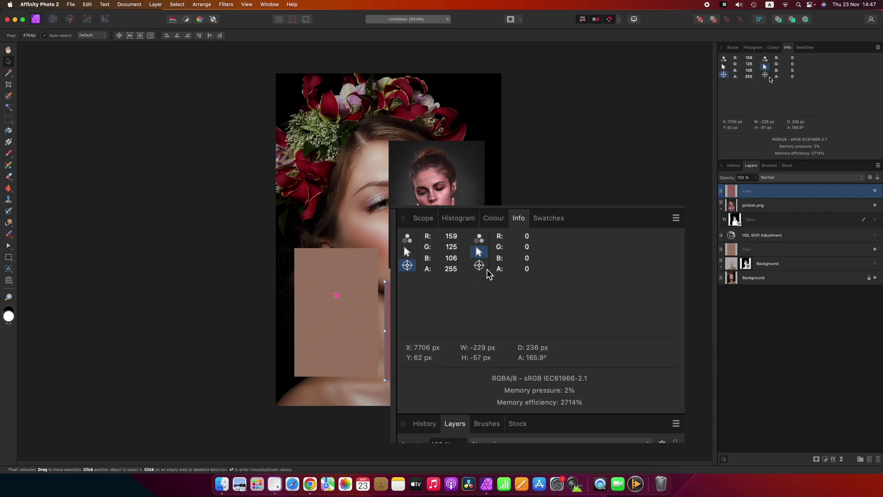
mouse_move(765, 75)
mouse_down()
mouse_move(529, 230)
mouse_move(420, 313)
mouse_move(417, 328)
mouse_up()
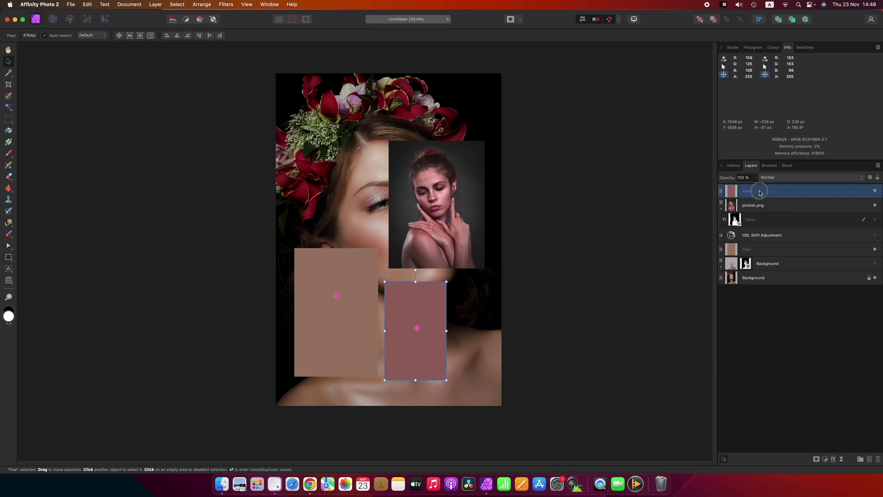
Step: Drag the top pink swatch Pixel layer down the stack and add a Curves adjustment above it
drag(760, 190, 765, 256)
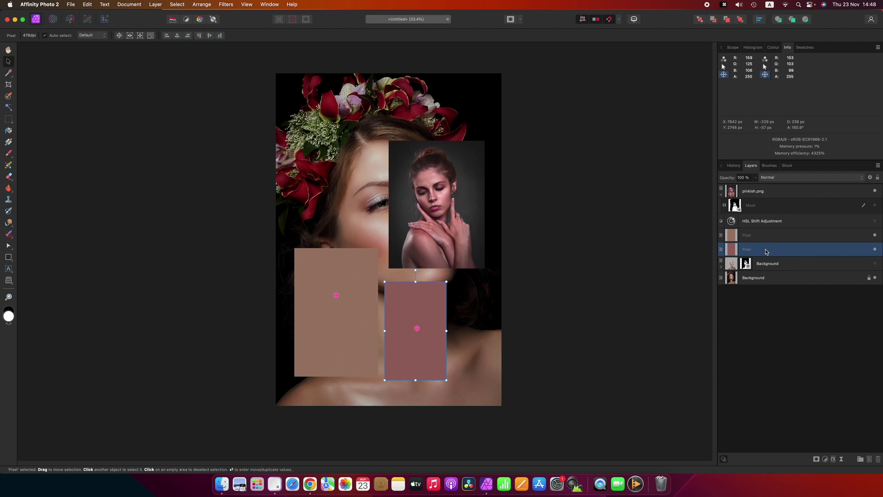
right_click(771, 249)
click(825, 459)
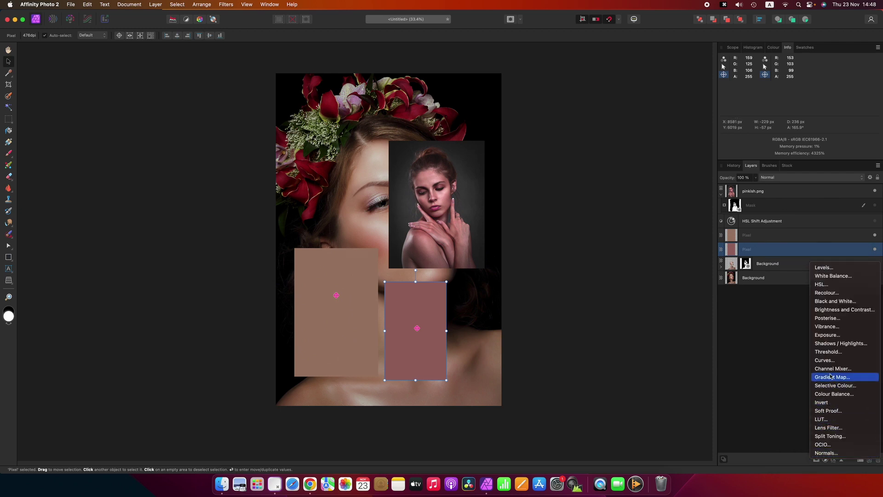
click(825, 360)
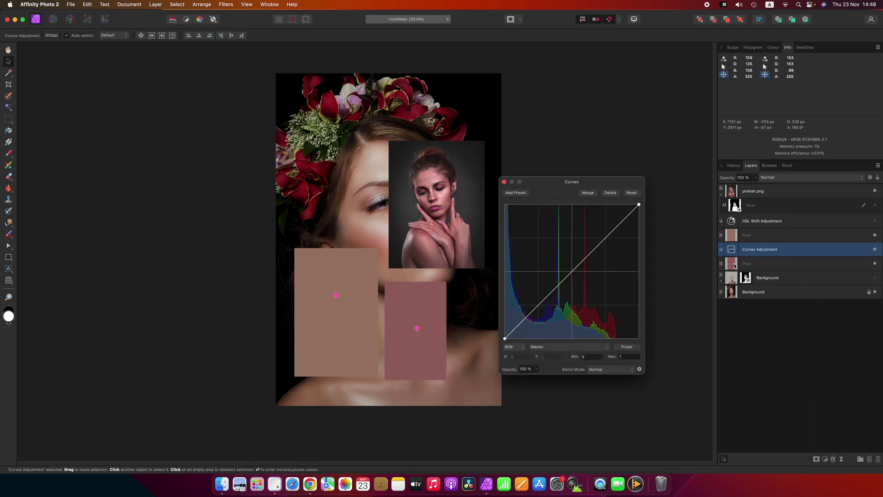
Step: Hide the flower portrait and raise the Red curve at the pink swatch's sampled tone
click(876, 293)
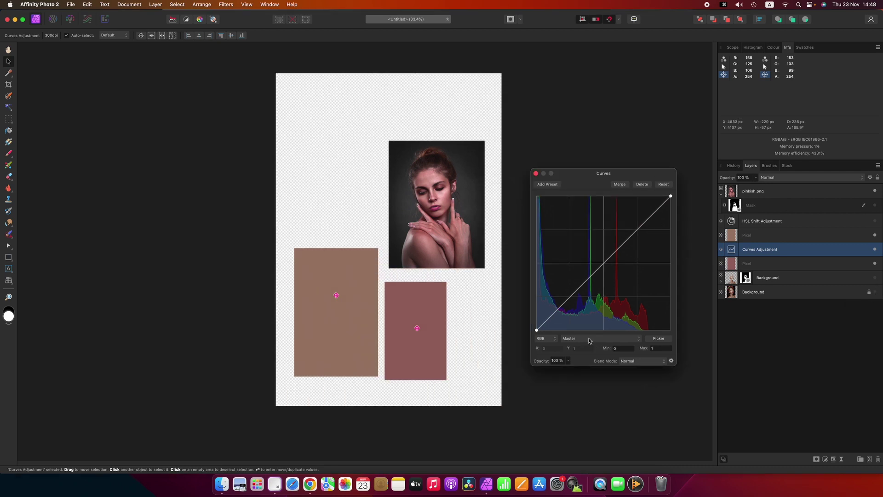
click(589, 340)
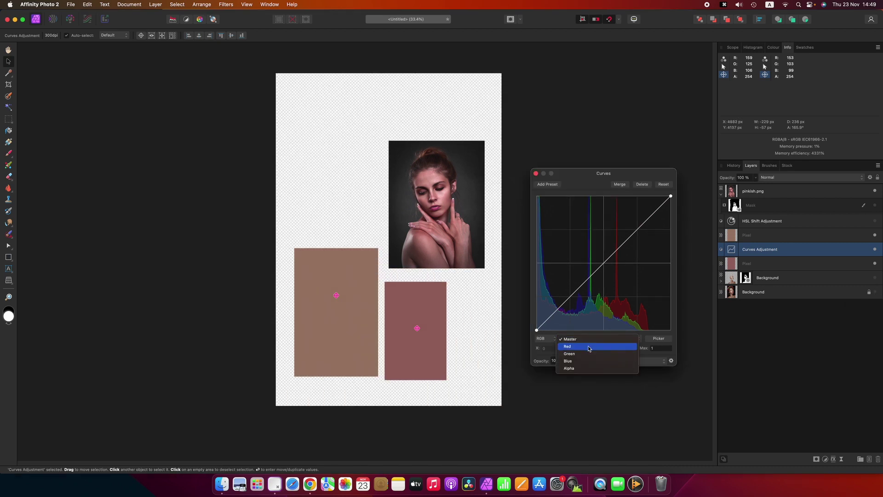
click(591, 346)
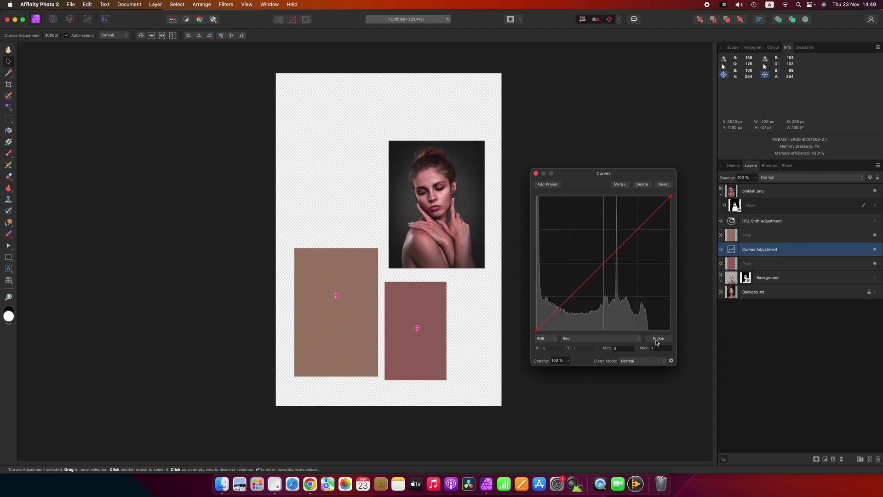
click(658, 338)
drag(429, 331, 432, 323)
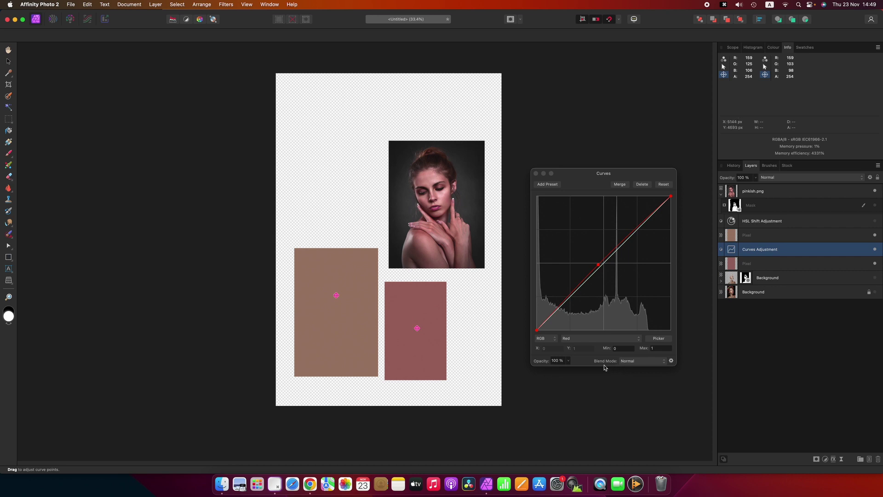
Step: Lift the Green and Blue curves until the swatch reads 159/125/106, then show the flower portrait
click(603, 339)
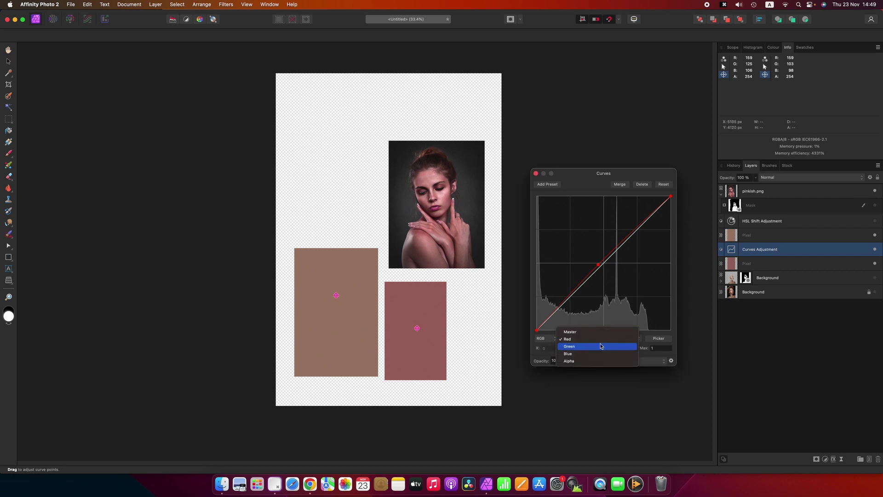
click(601, 346)
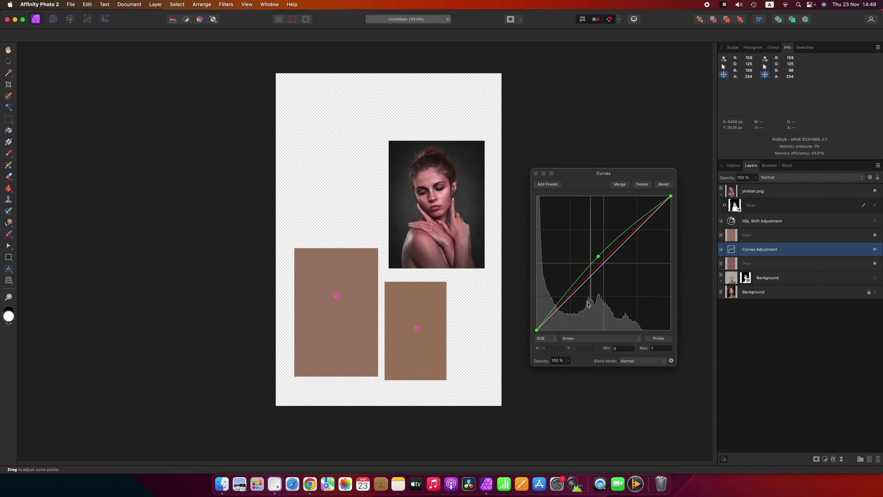
click(613, 339)
click(600, 347)
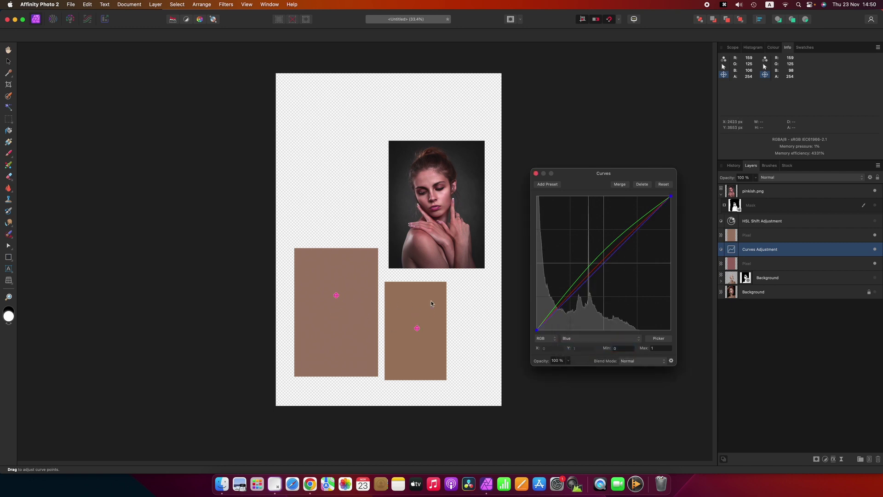
drag(431, 303, 749, 61)
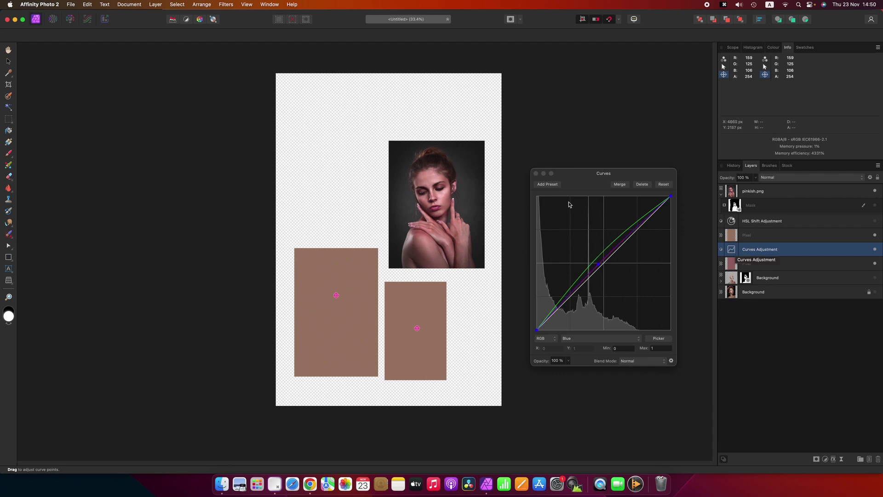
click(876, 292)
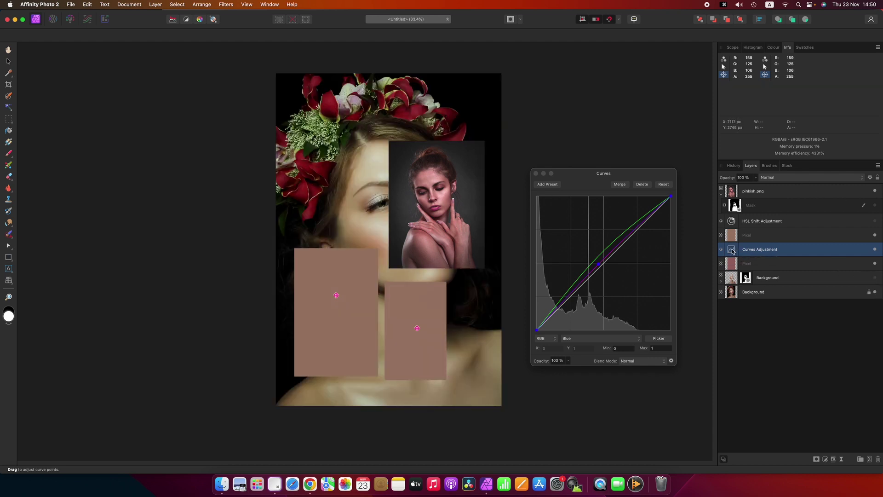
Step: Clip the Curves adjustment to pinkish.png, remove both samplers, and move the portrait lower
drag(733, 251, 733, 194)
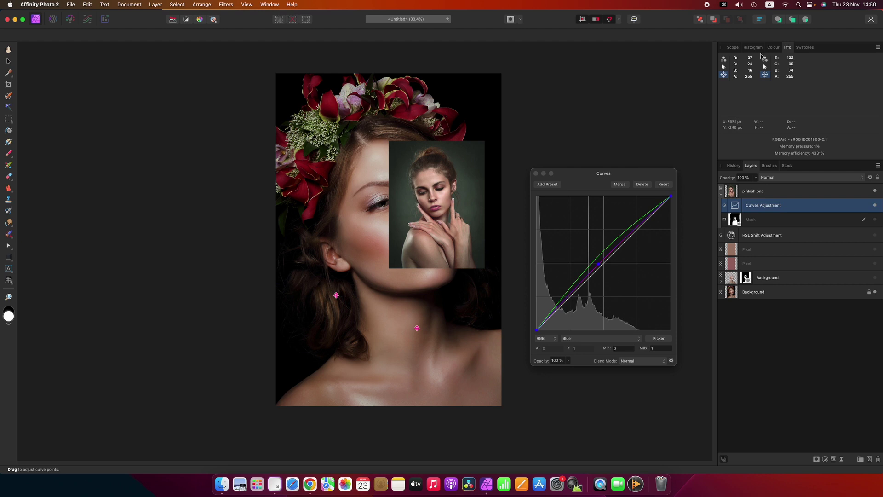
click(724, 67)
click(765, 68)
drag(439, 194, 441, 218)
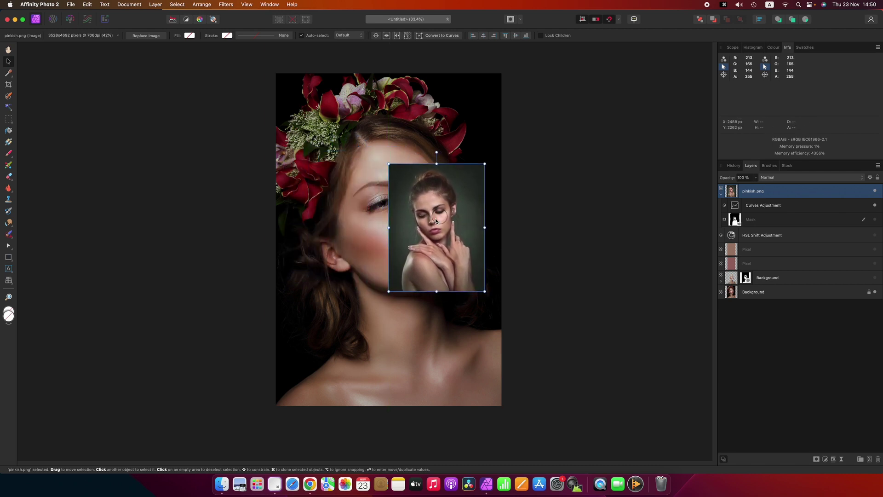
Step: Compare with Curves on and off, paint away the portrait's edges in its mask, and show the flower portrait
click(876, 205)
click(875, 206)
click(877, 205)
click(876, 205)
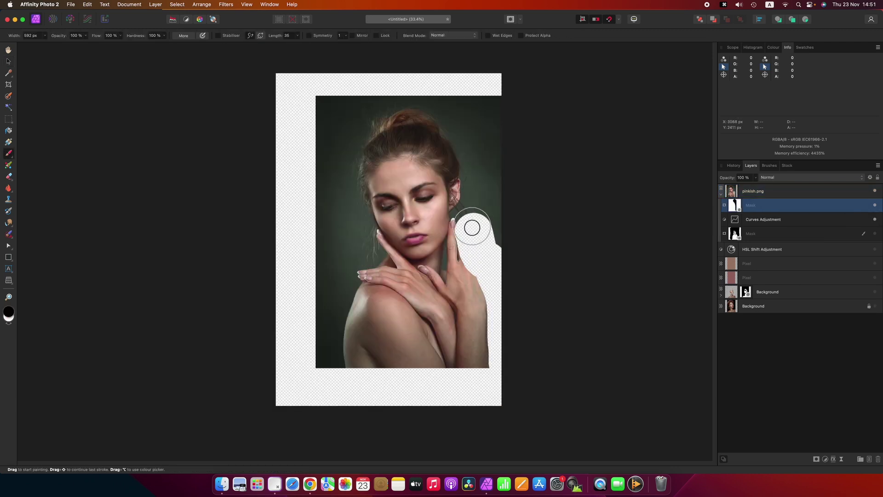
mouse_move(471, 229)
mouse_down()
mouse_move(475, 164)
mouse_move(495, 93)
mouse_move(503, 232)
mouse_move(448, 96)
mouse_move(359, 109)
mouse_move(359, 247)
mouse_move(326, 295)
mouse_move(320, 354)
mouse_move(347, 242)
mouse_move(328, 215)
mouse_move(456, 138)
mouse_up()
click(875, 307)
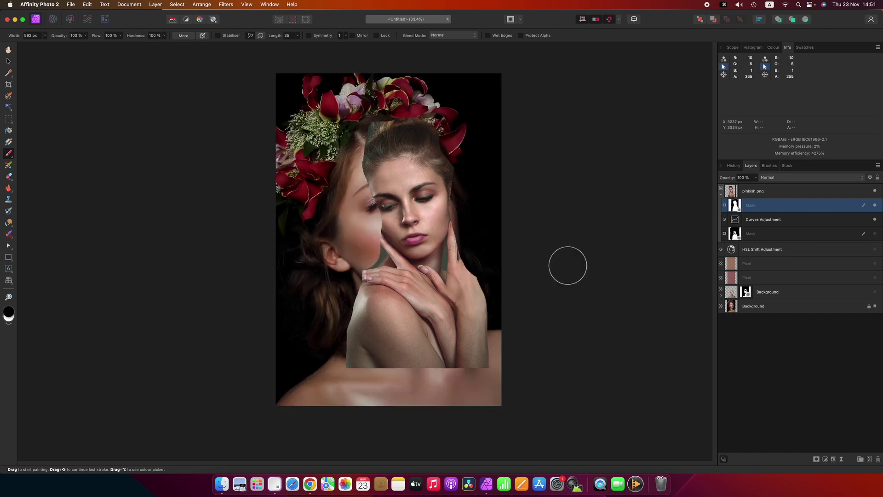
key(v)
click(562, 239)
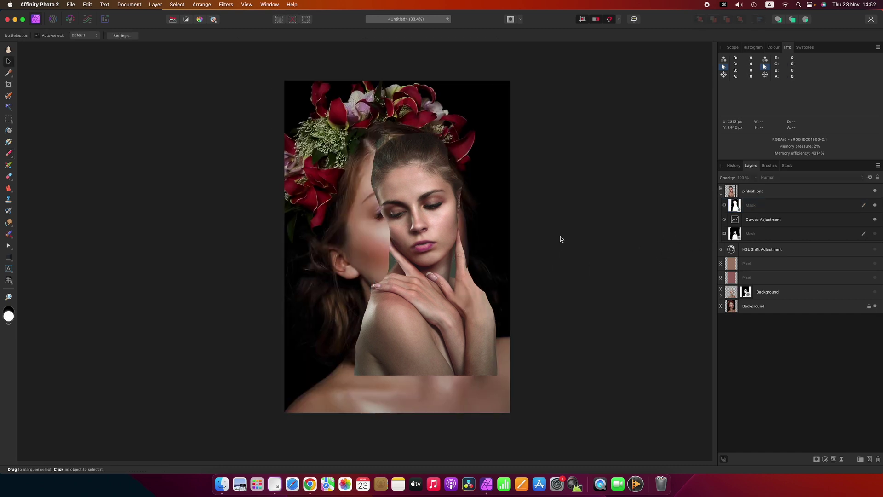